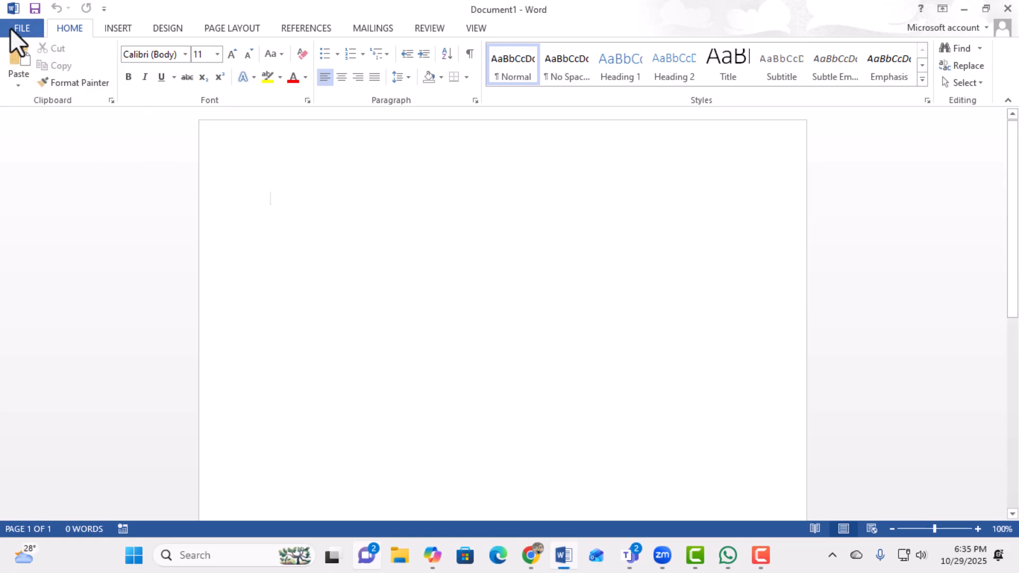
Open the AutoFormat As You Type settings within the proofing AutoCorrect options
click(24, 28)
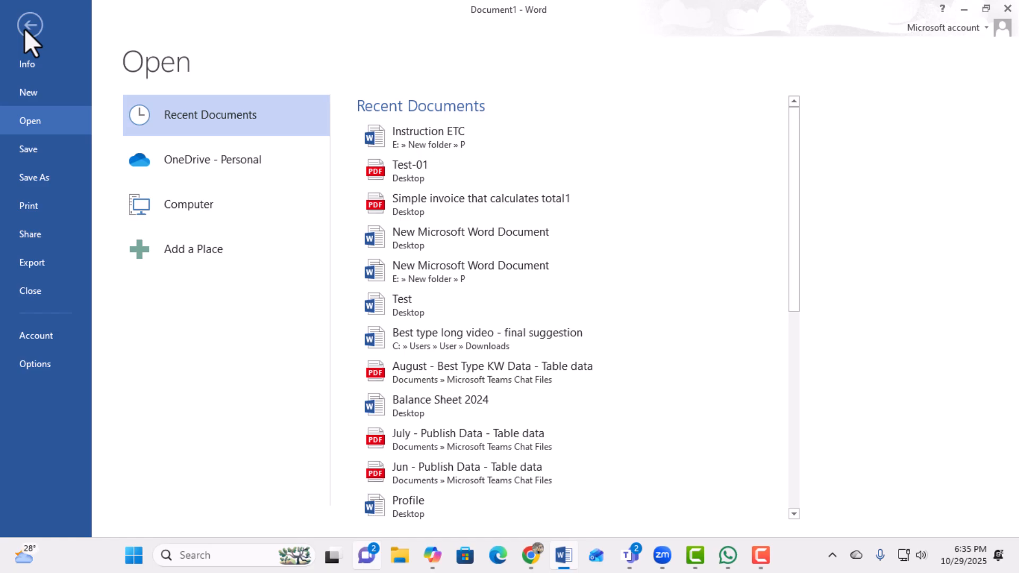
click(30, 364)
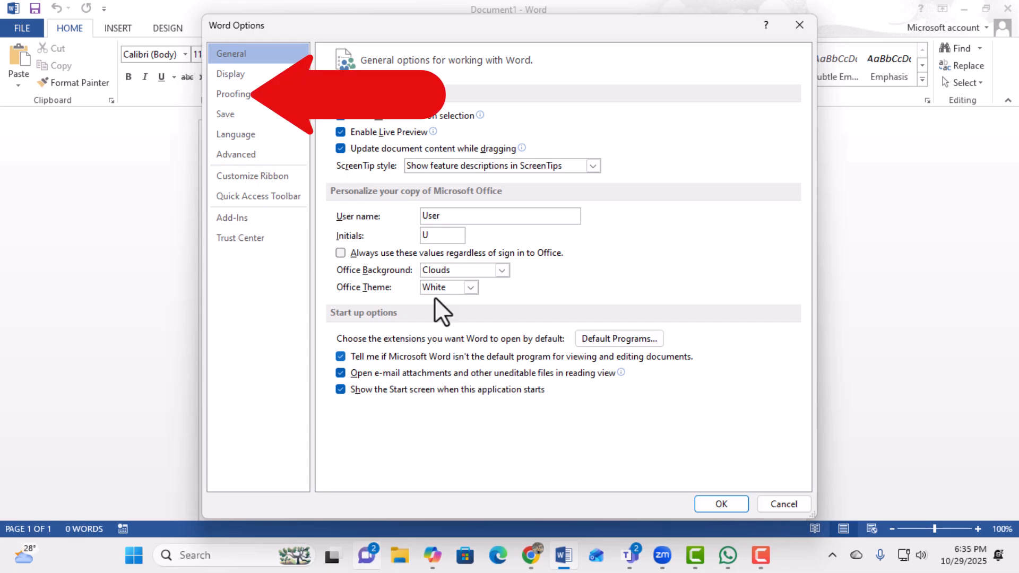
click(258, 95)
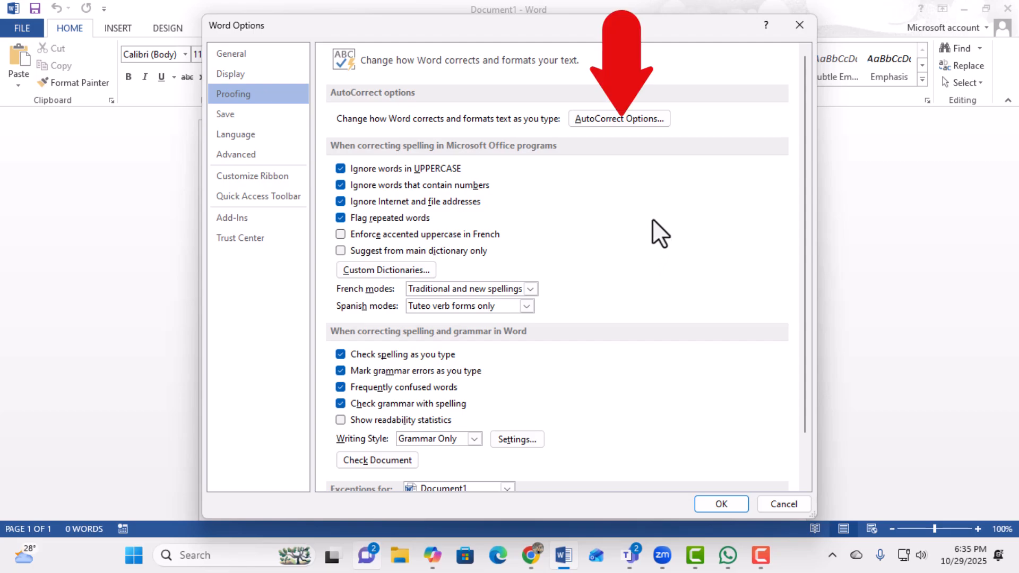
click(625, 123)
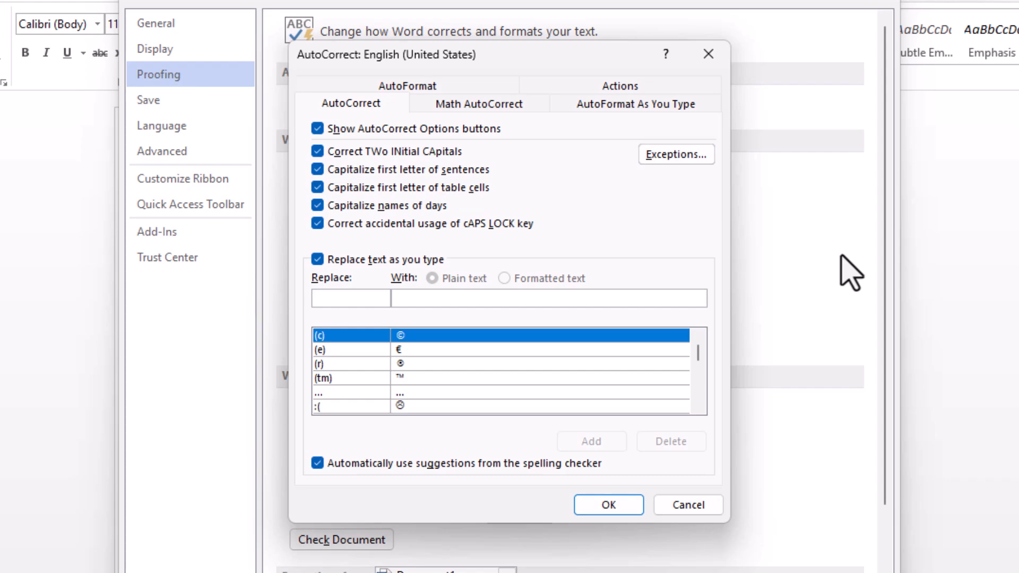
click(644, 106)
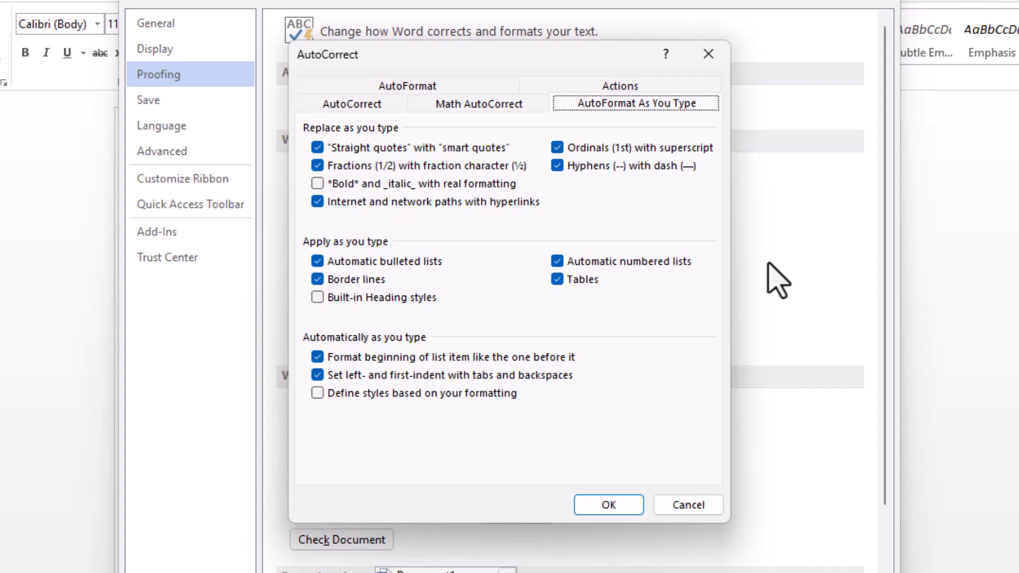
Disable automatic bulleted lists, border lines, and replacing hyphens (--) with a dash as you type, and apply the settings
click(314, 263)
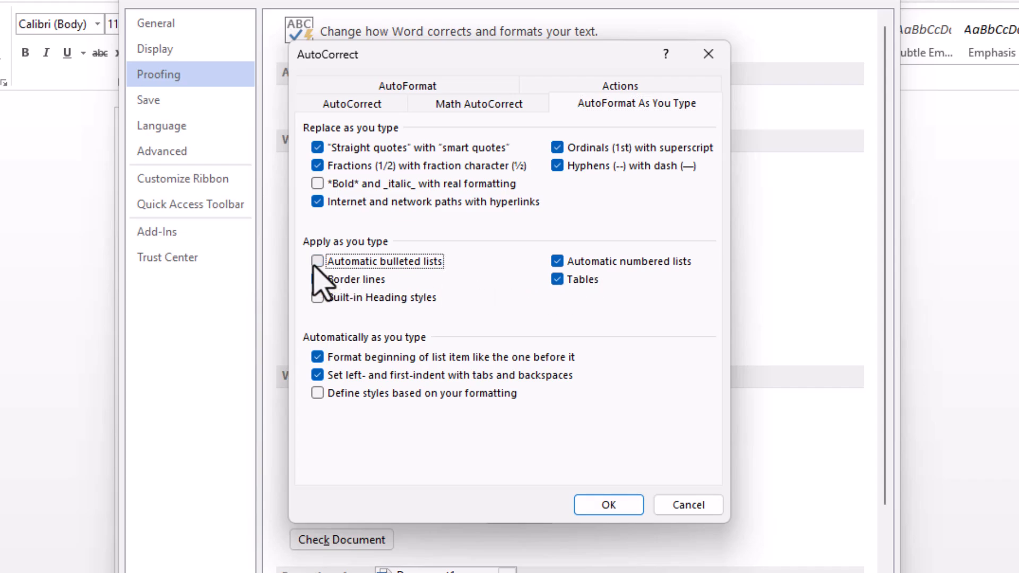
click(318, 280)
click(318, 280)
click(556, 166)
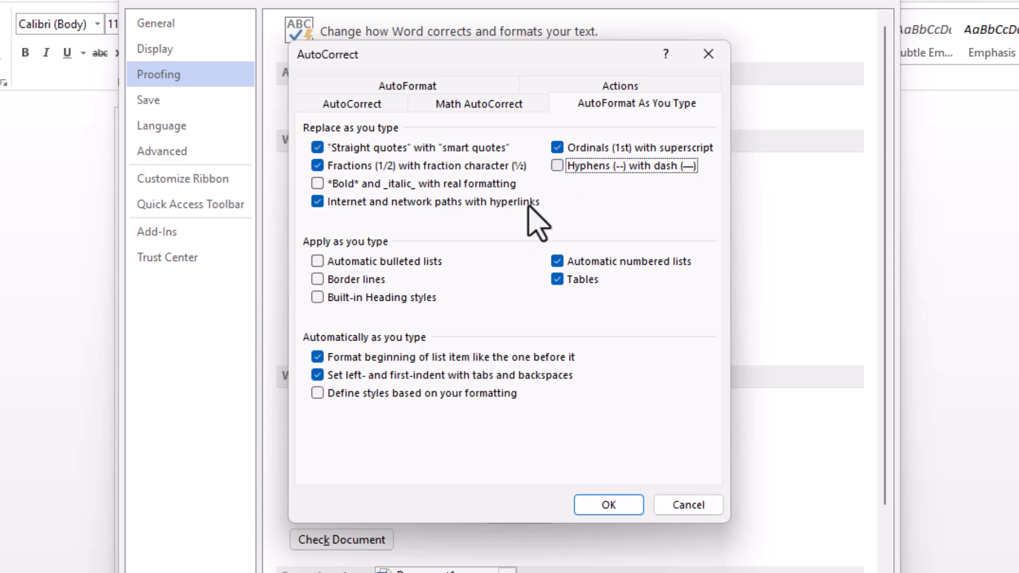
click(605, 505)
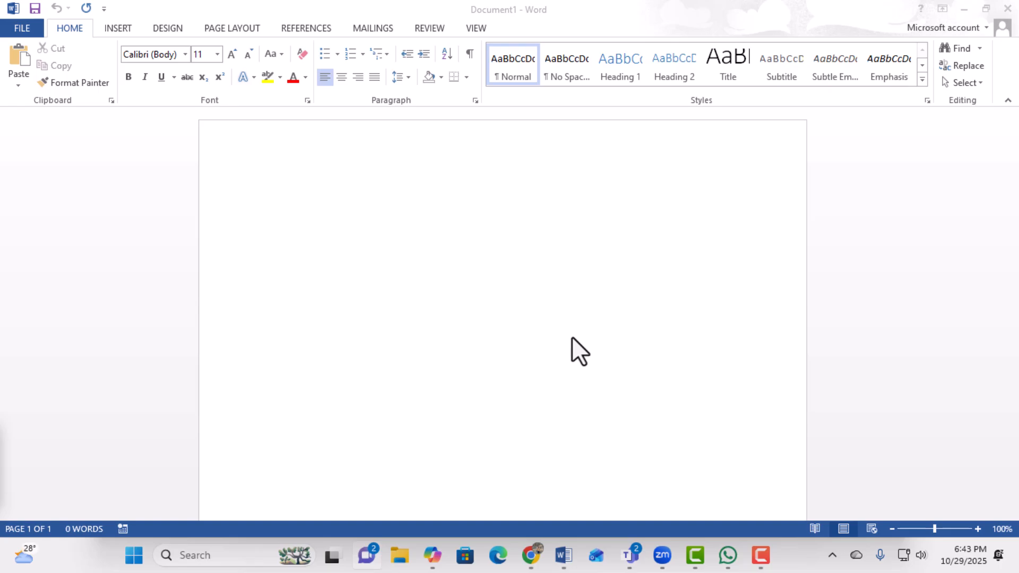
Reopen the AutoFormat As You Type settings within the proofing AutoCorrect options
click(18, 30)
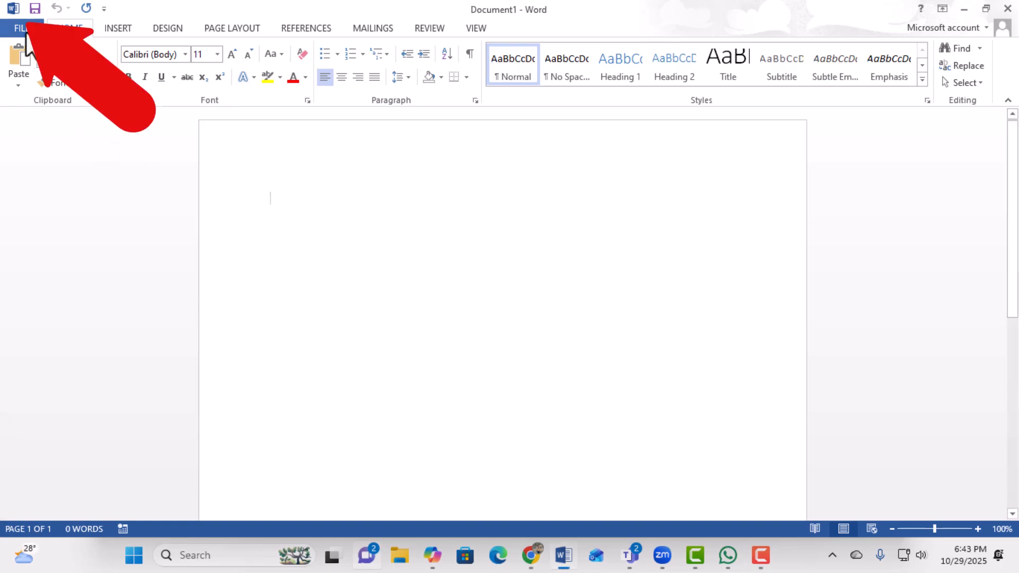
click(18, 30)
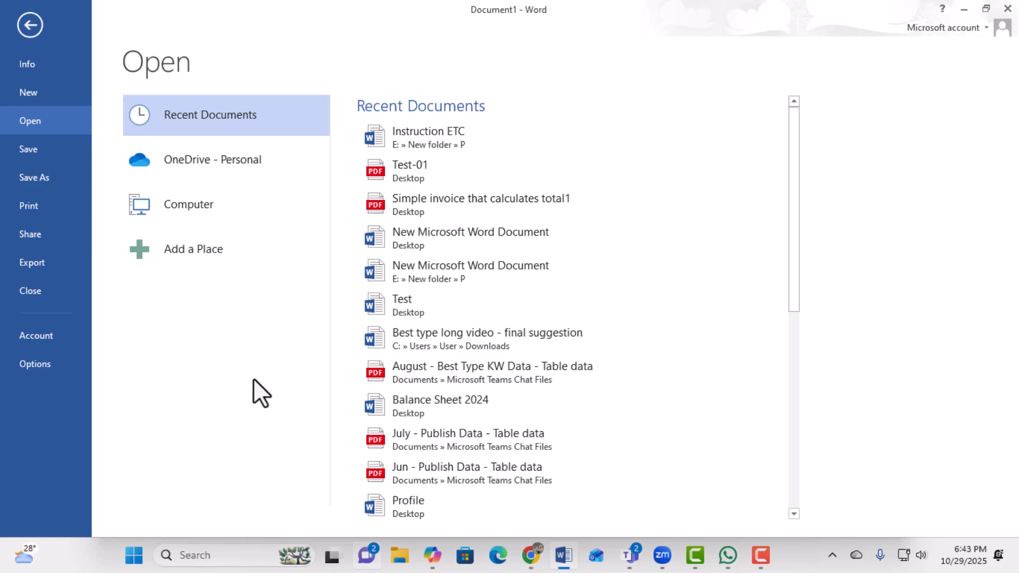
click(41, 365)
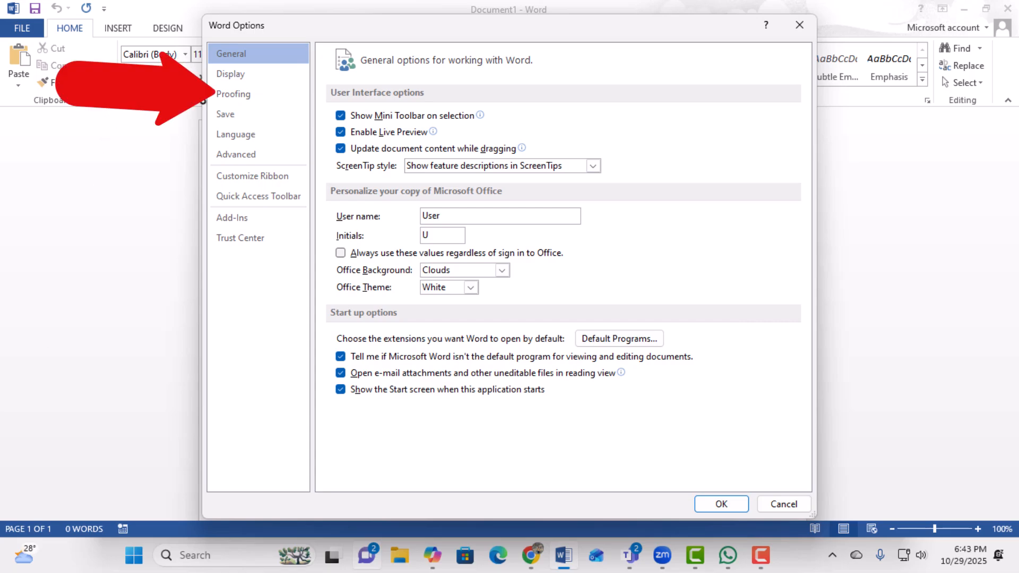
click(237, 94)
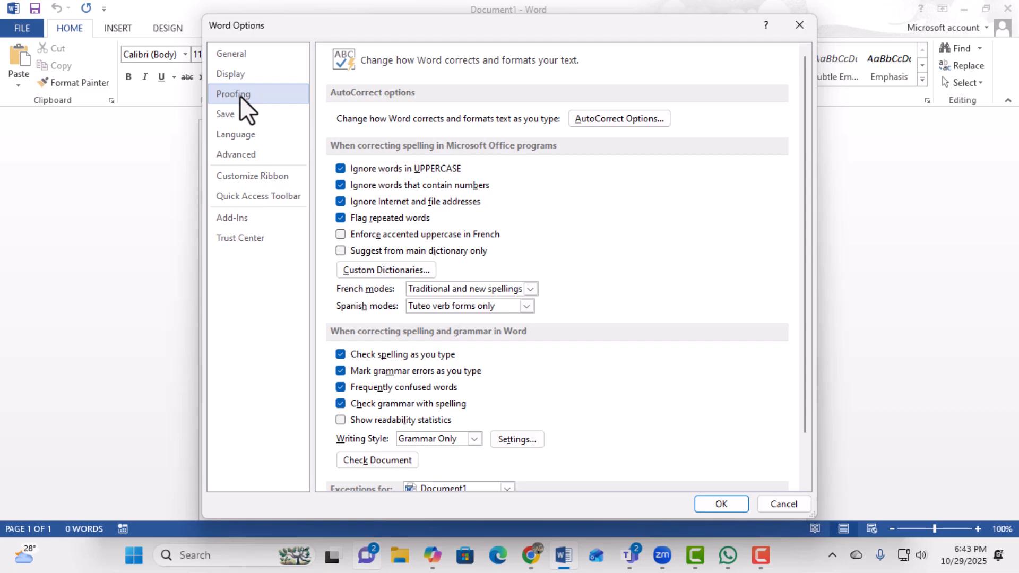
click(622, 118)
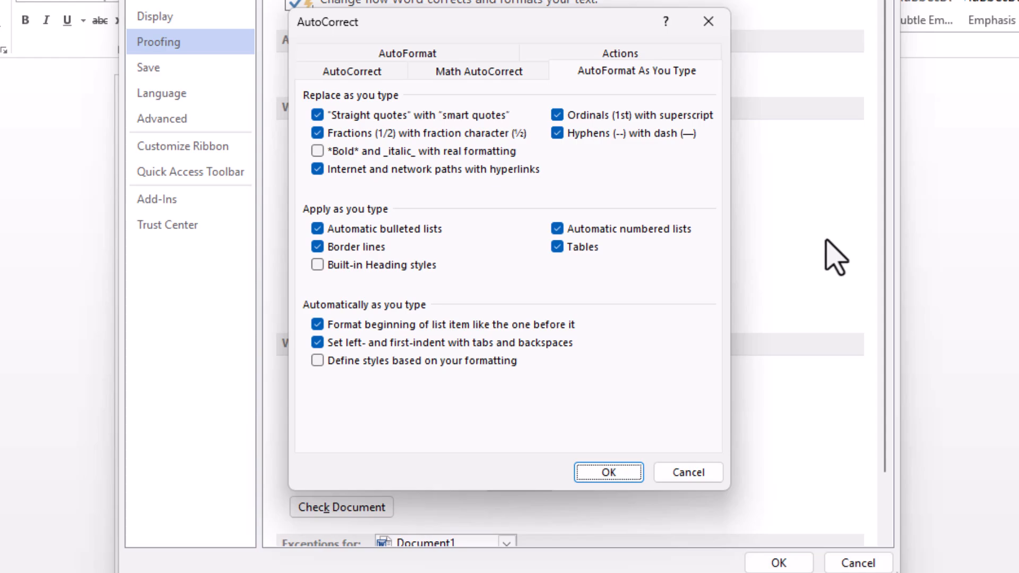
click(638, 74)
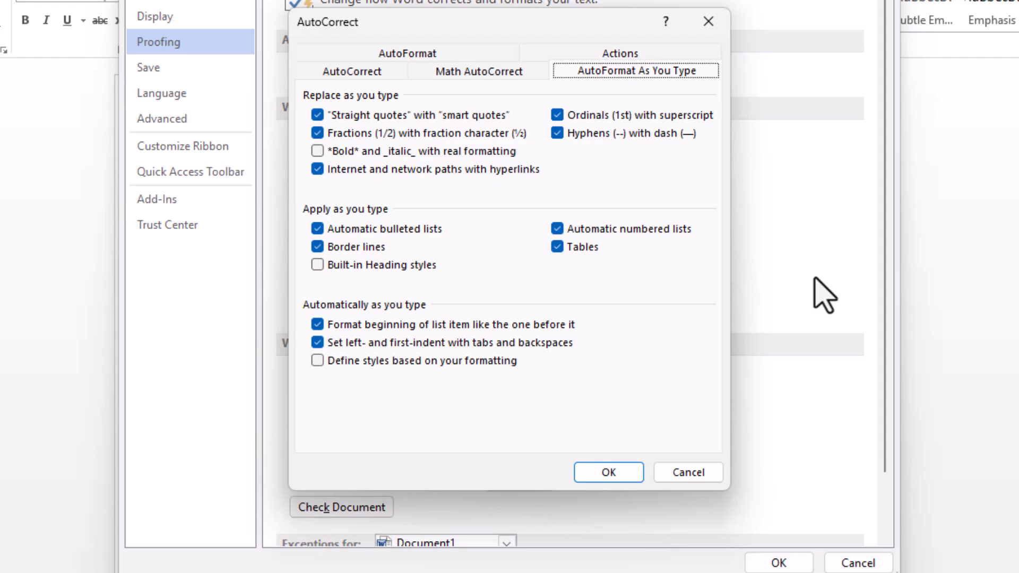
Disable replacing straight quotes with smart quotes in both AutoFormat As You Type and AutoFormat, and apply the settings
click(317, 116)
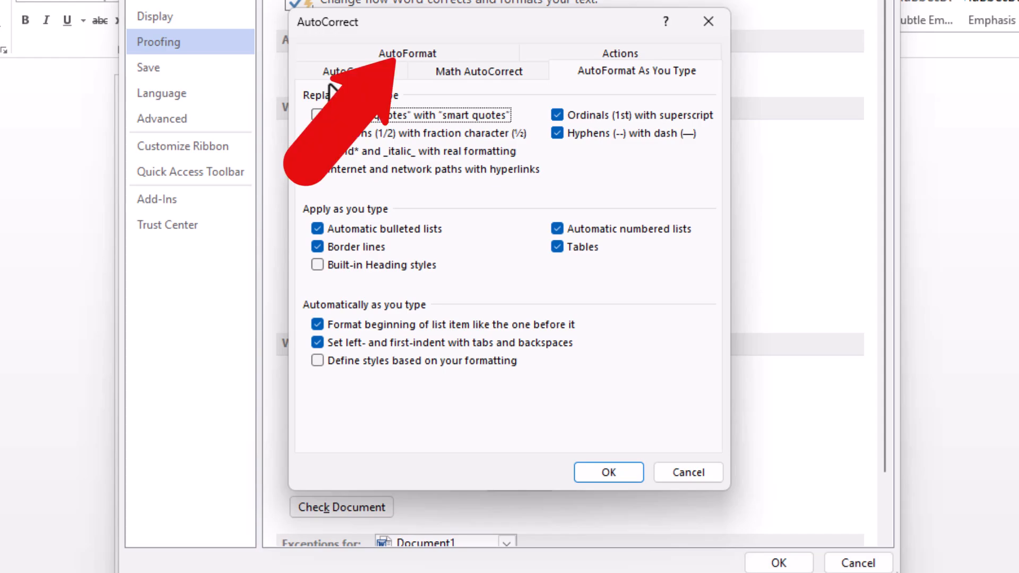
click(395, 53)
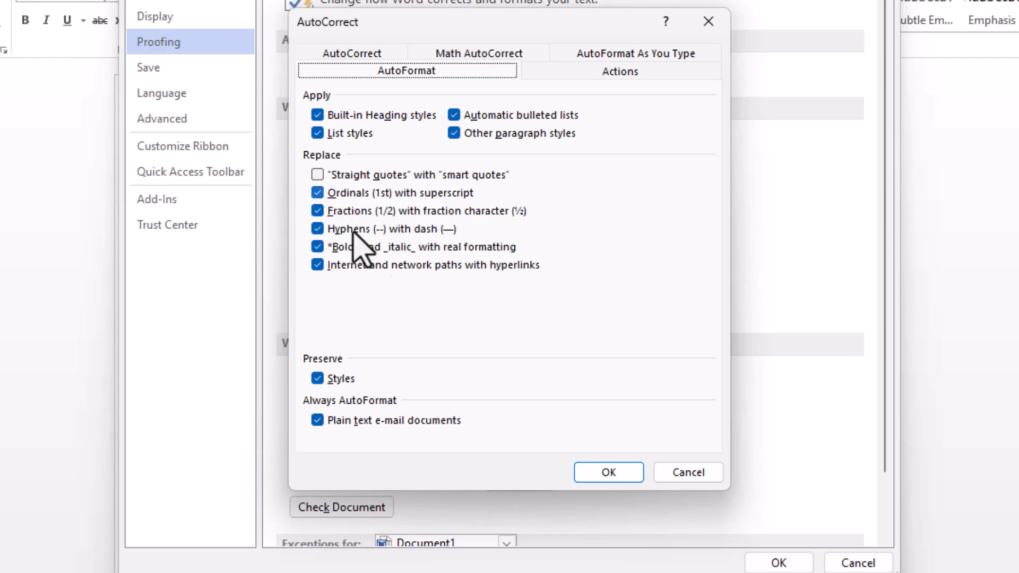
click(614, 474)
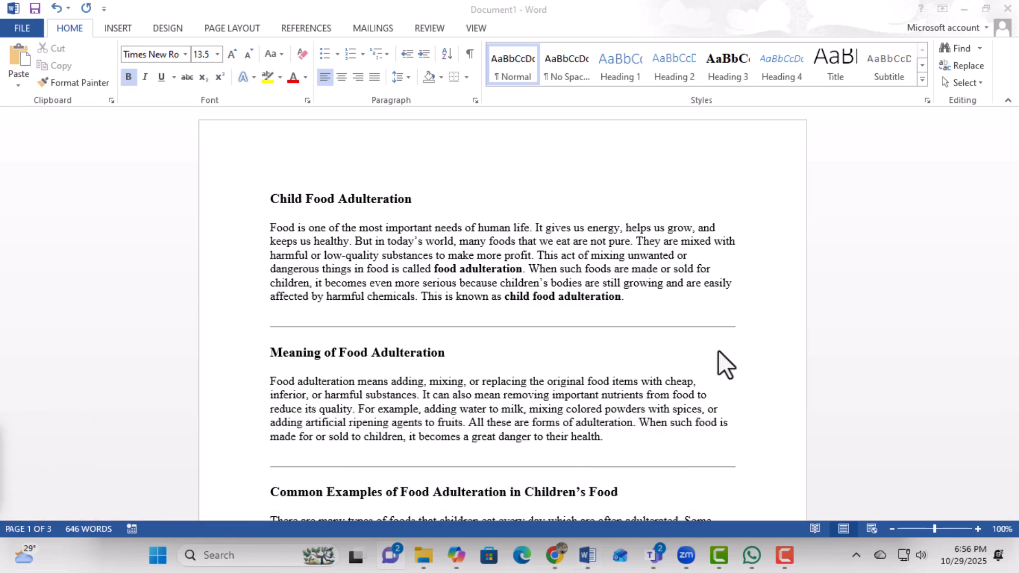
Insert a page break before the Conclusion heading so that it starts on the page with its paragraph
scroll(722, 371, down, 10)
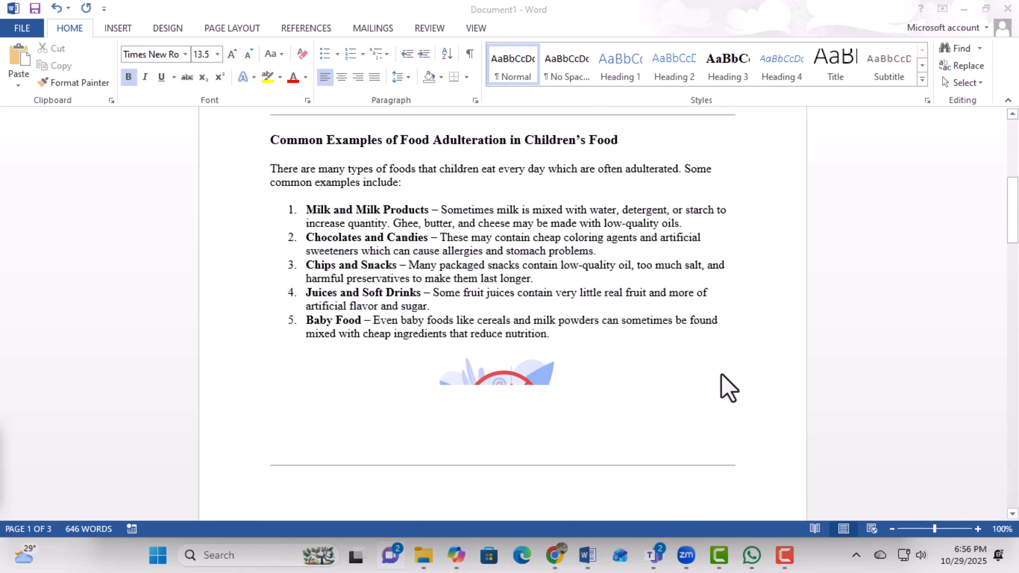
scroll(619, 425, down, 12)
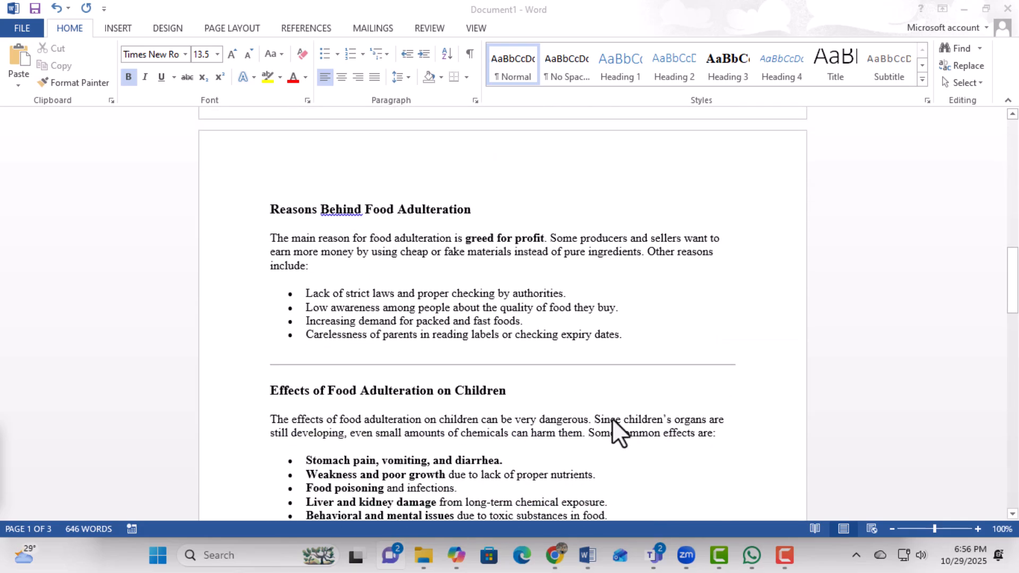
scroll(613, 428, down, 12)
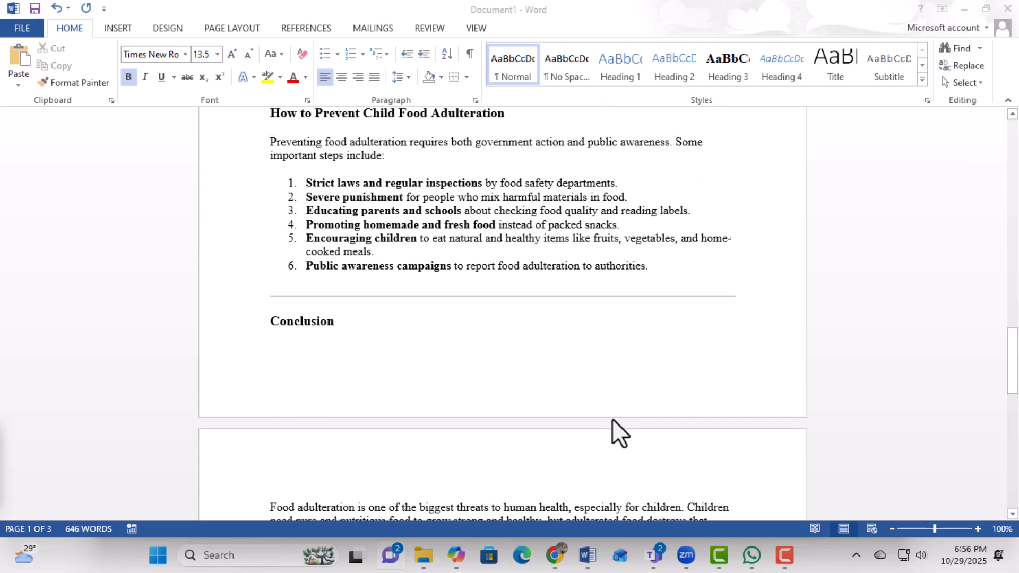
scroll(613, 418, down, 2)
click(266, 147)
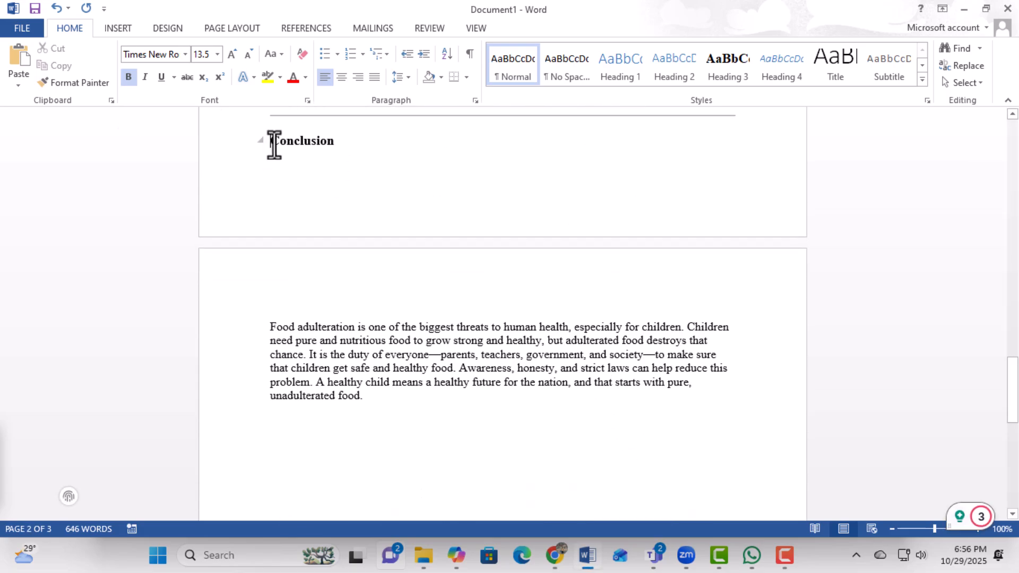
key(ctrl+Return)
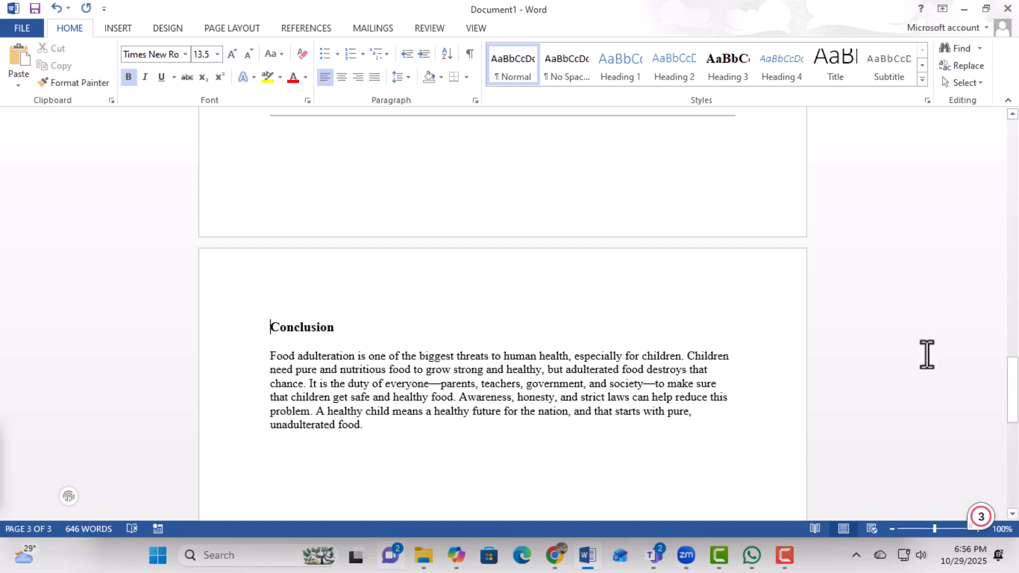
Display the document in Read Mode from its first page
scroll(581, 350, up, 11)
scroll(578, 364, up, 10)
scroll(579, 366, up, 1)
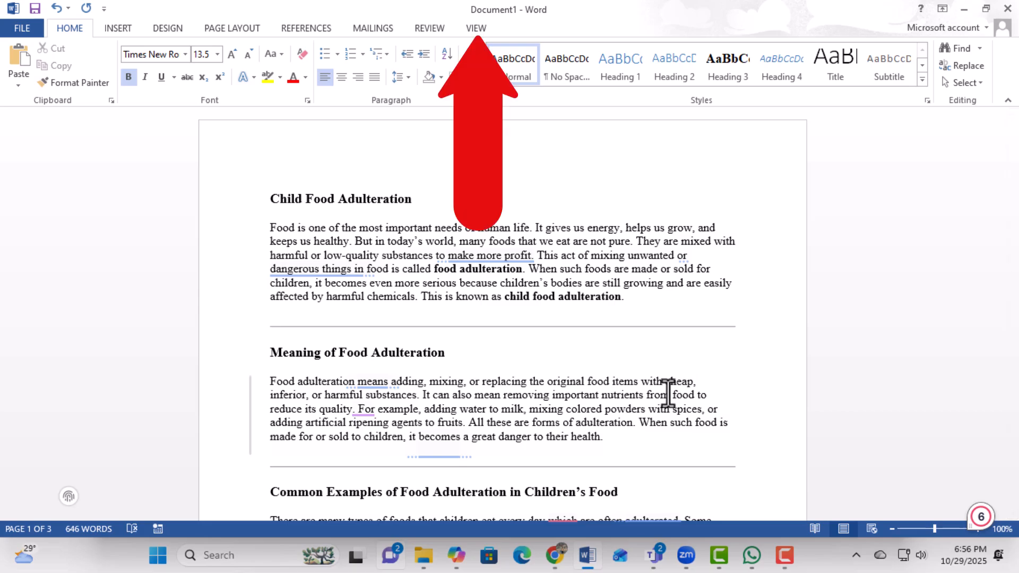
click(470, 27)
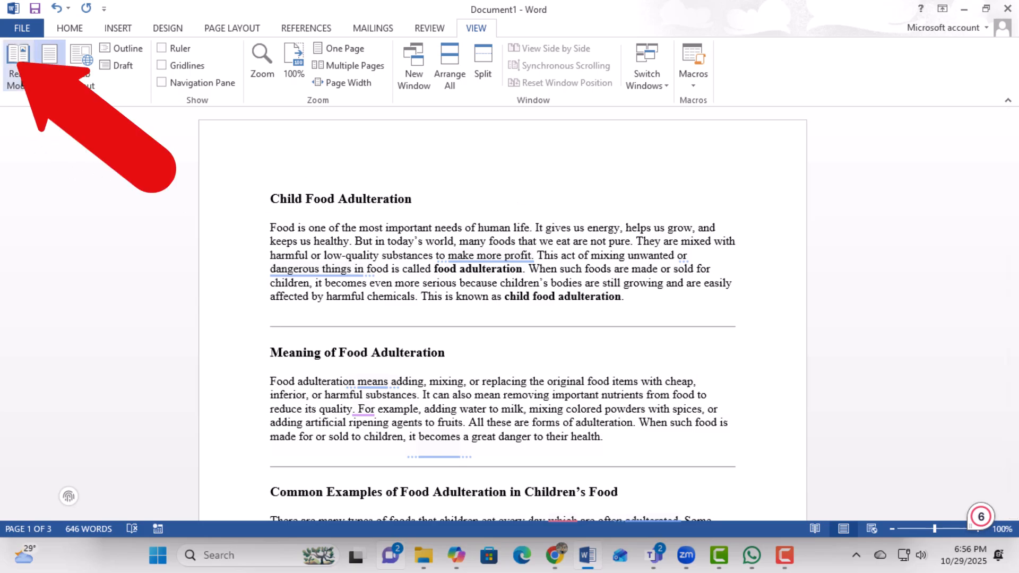
click(18, 66)
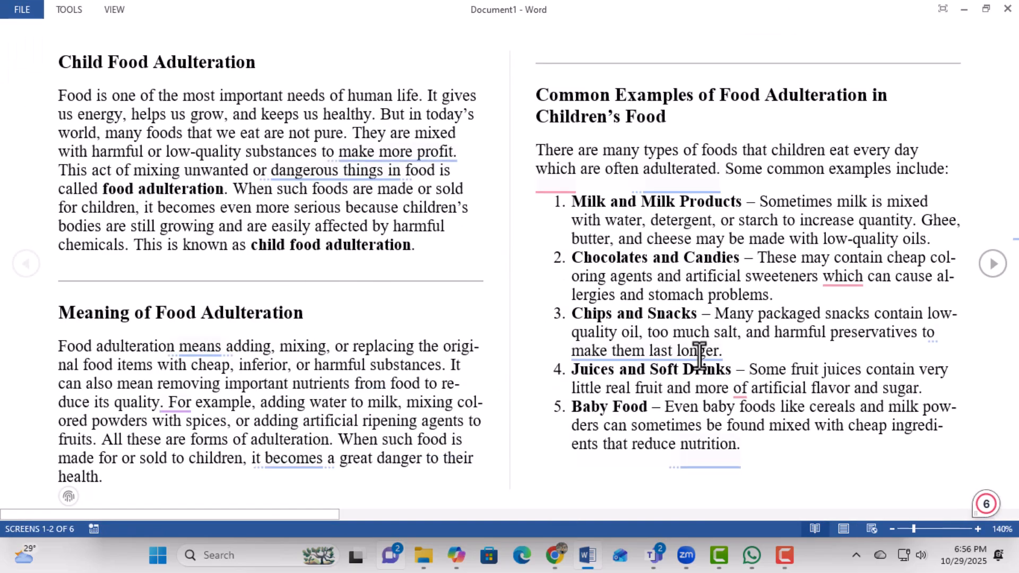
Exit Read Mode and return to Print Layout with the Home commands shown
triple_click(699, 352)
click(800, 425)
key(Escape)
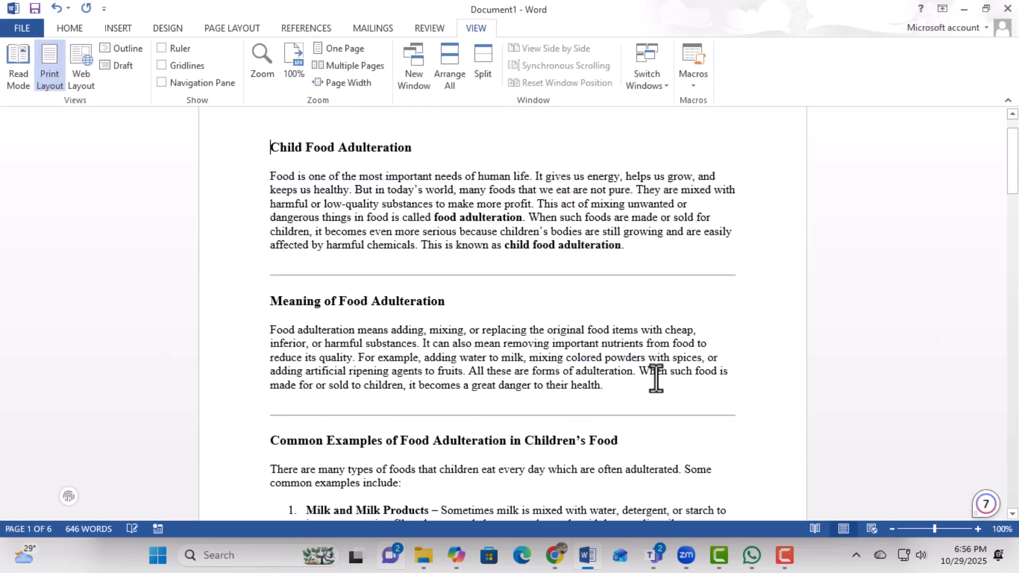
click(69, 28)
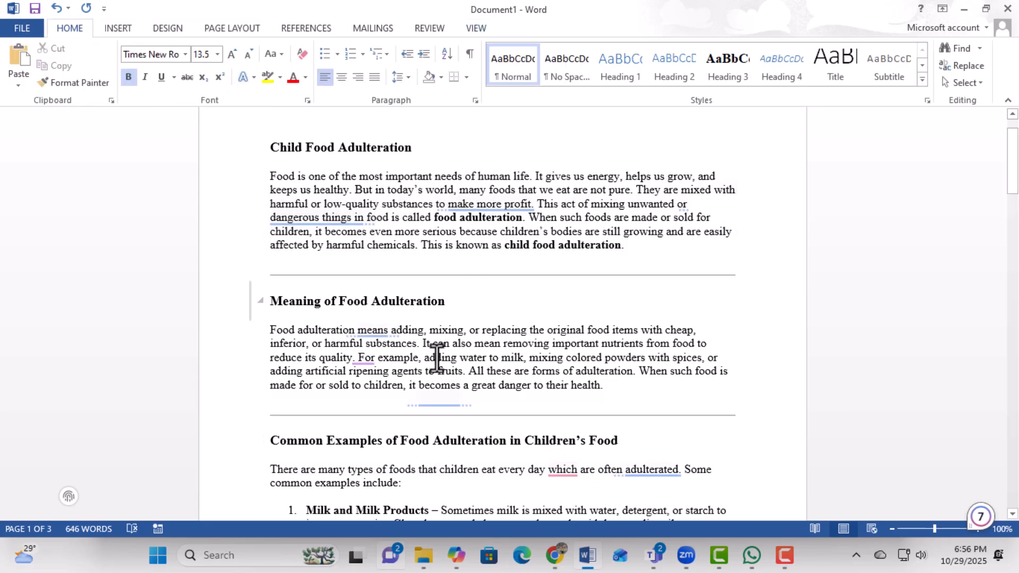
Reopen Read Mode, advance to the next screens, and view the vaccine illustration enlarged before closing its preview
click(814, 528)
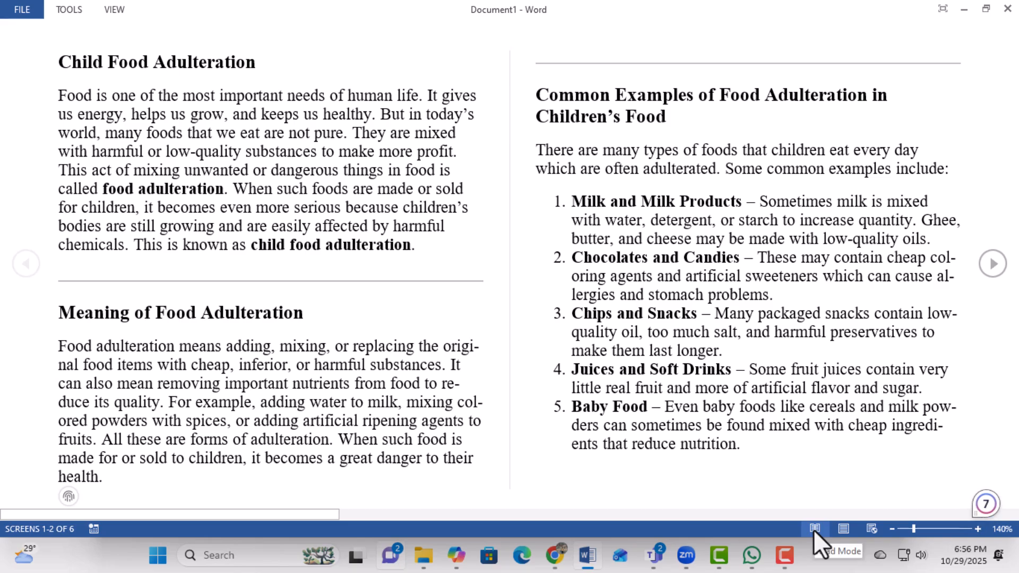
click(985, 269)
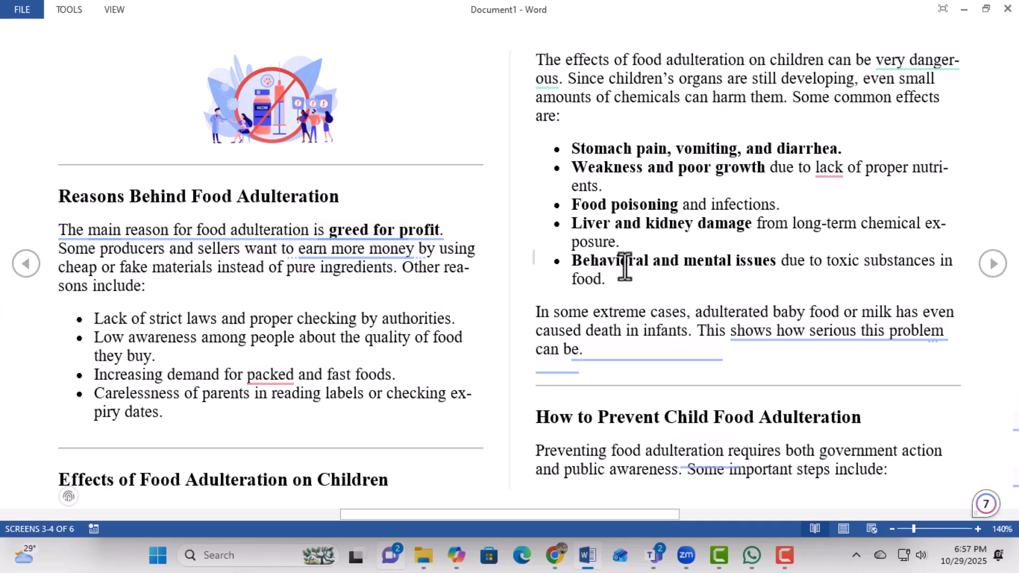
double_click(276, 98)
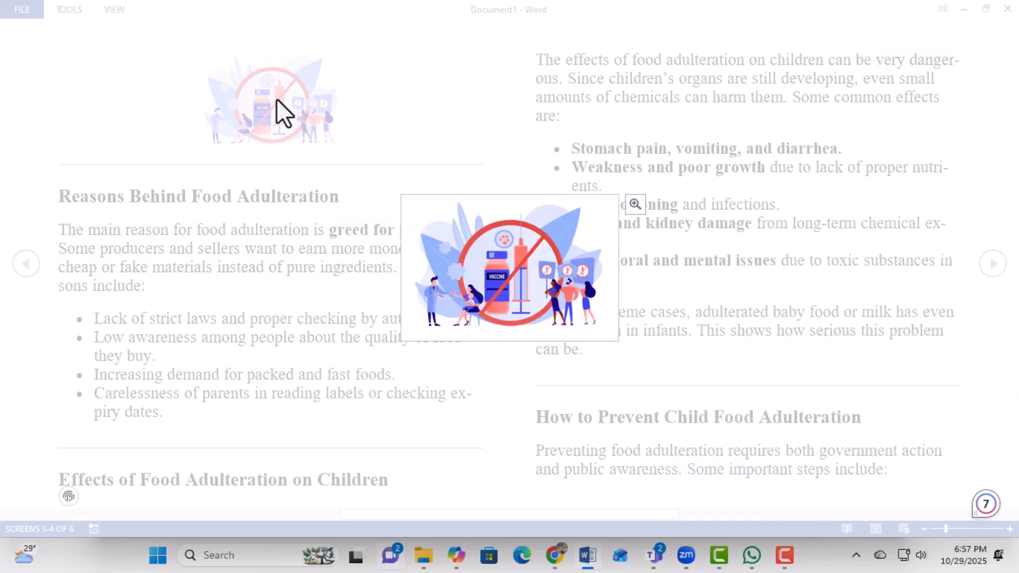
click(634, 205)
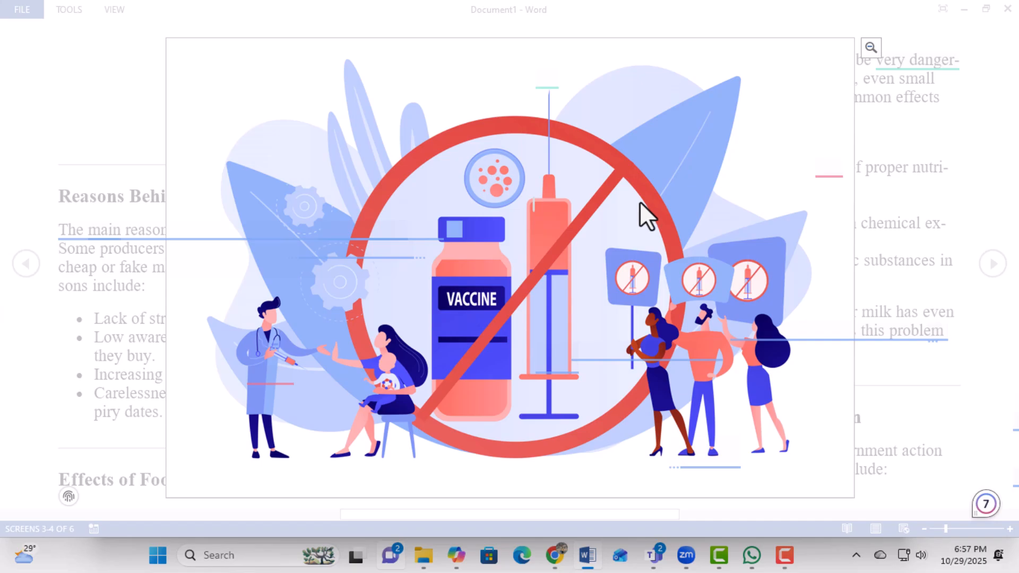
click(870, 46)
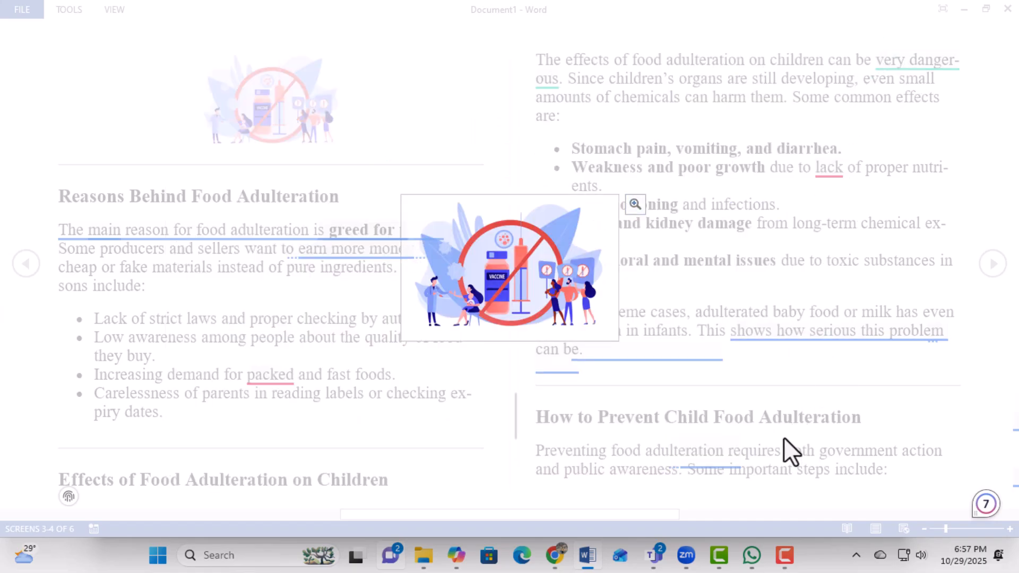
click(767, 419)
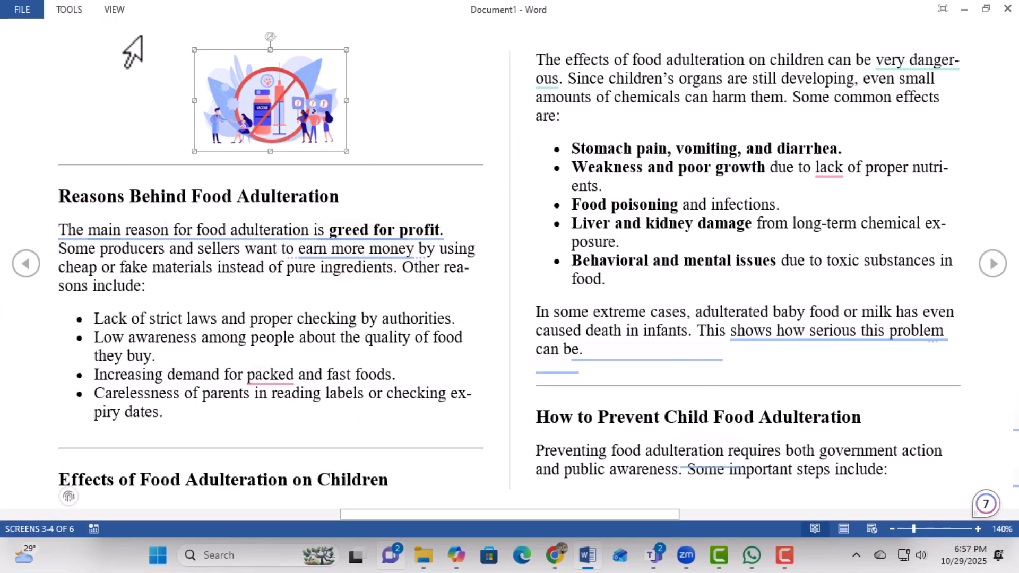
Leave Read Mode through its document editing option and return to the Reasons Behind Food Adulteration section
click(118, 9)
click(151, 36)
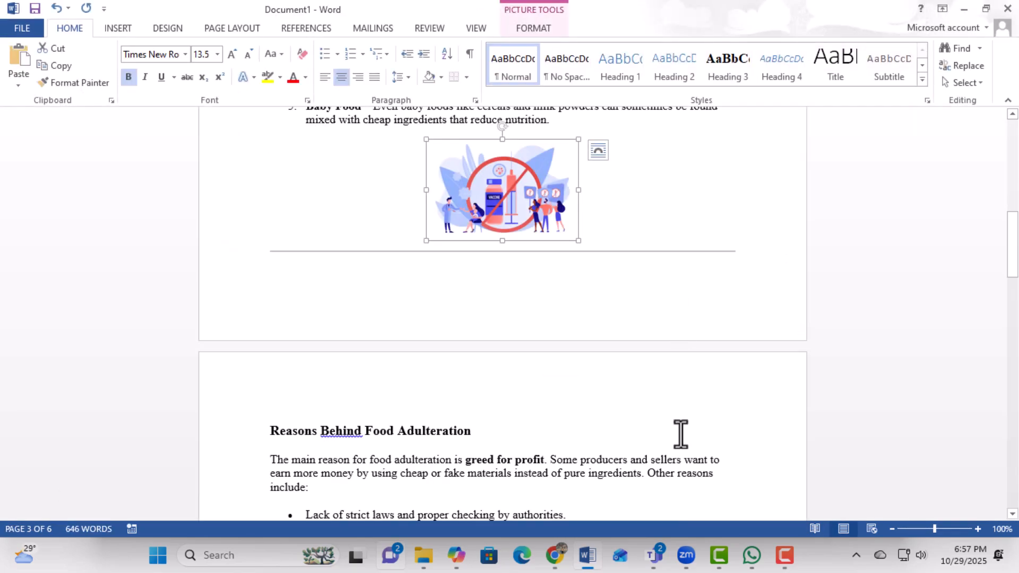
scroll(681, 434, down, 5)
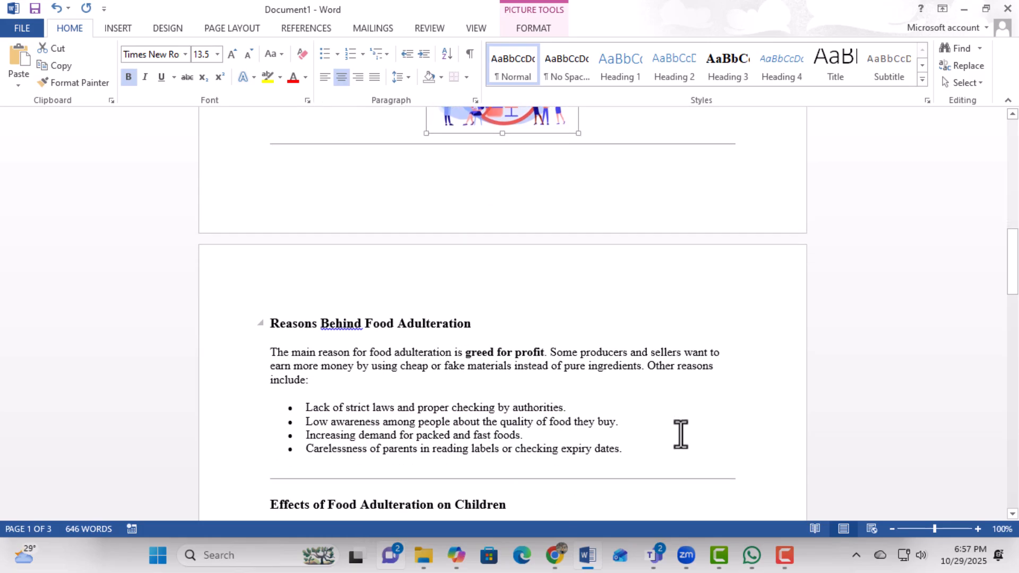
Return to the beginning of the document and view the Font dialog, leaving it without making changes
scroll(680, 434, up, 3)
scroll(681, 434, up, 9)
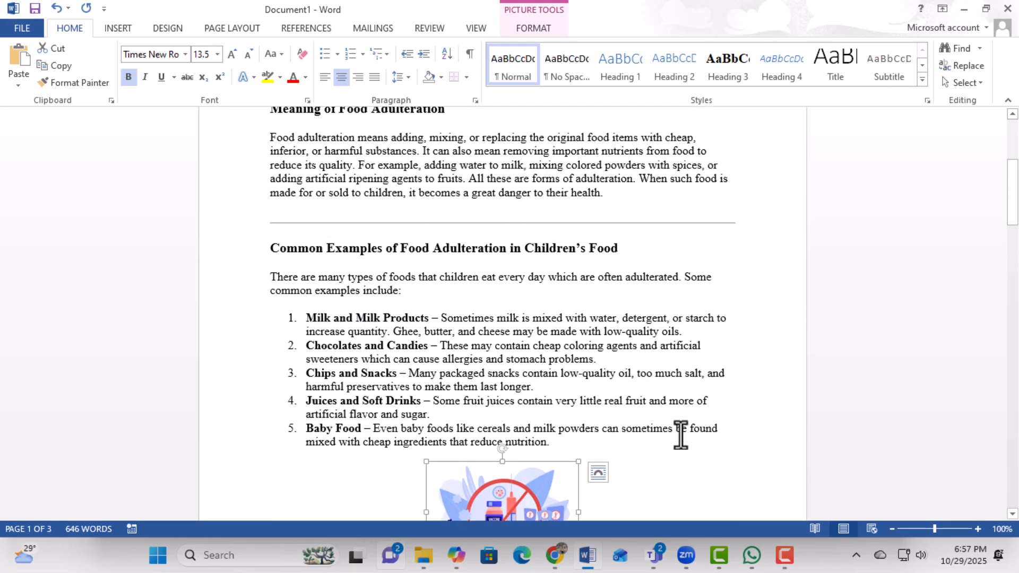
scroll(681, 434, up, 2)
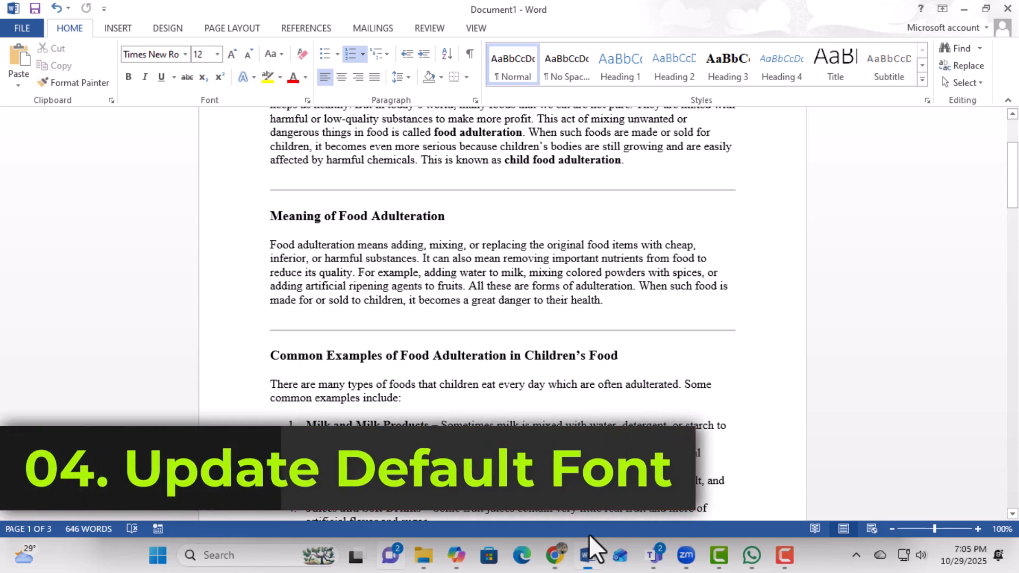
scroll(666, 319, up, 3)
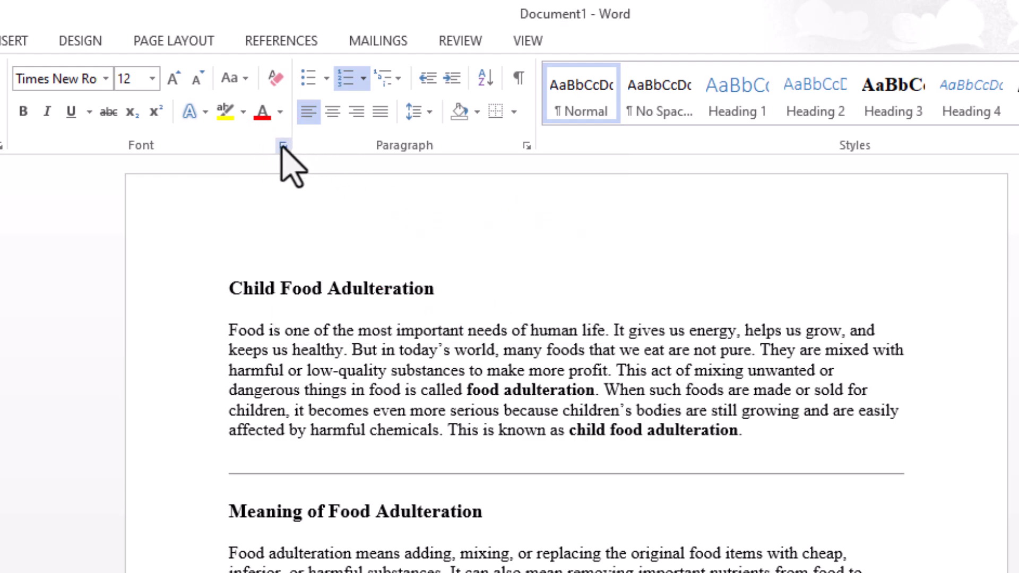
click(283, 146)
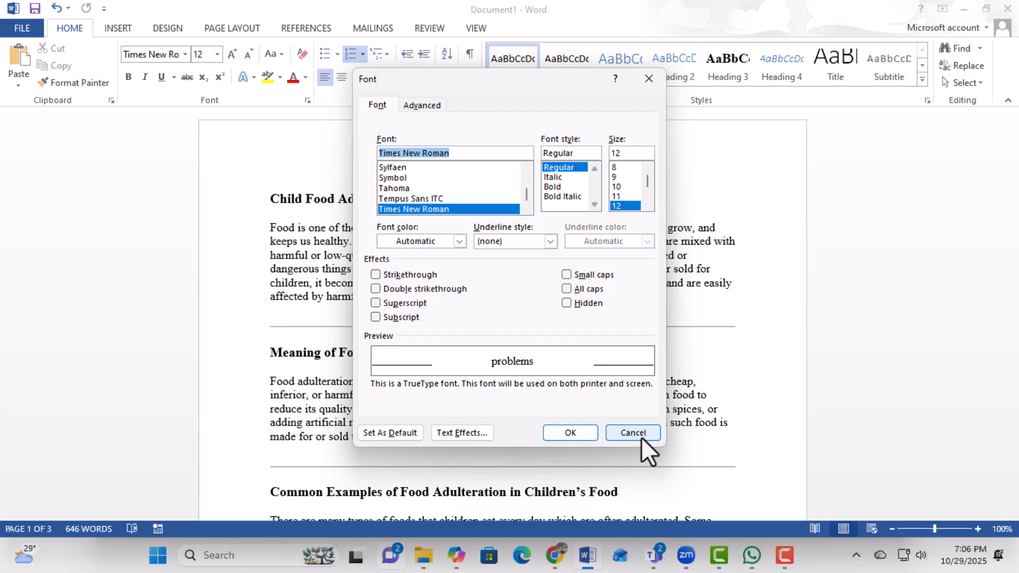
click(641, 438)
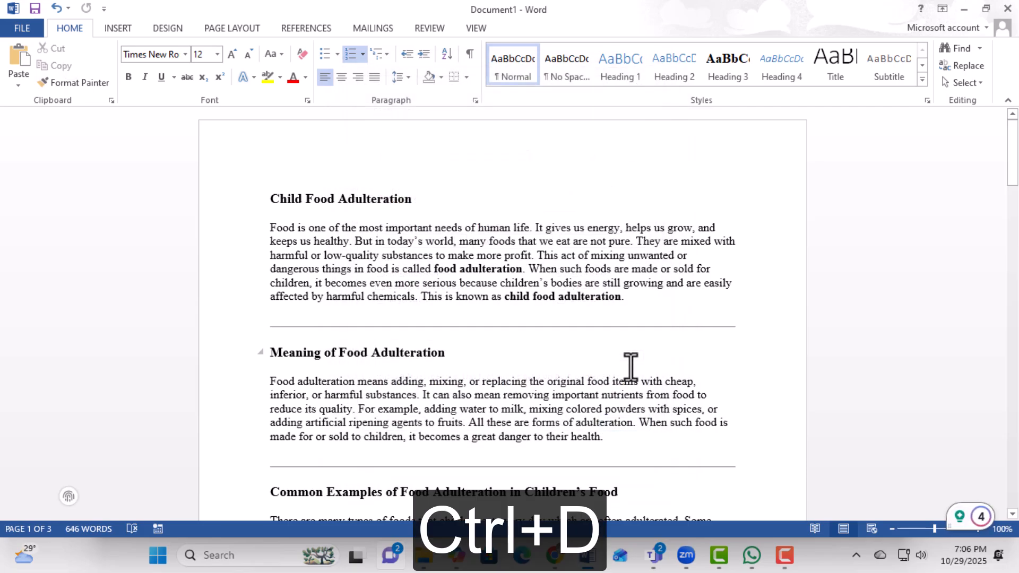
In the font settings, choose Arial with size 11 and Italic style
key(ctrl+d)
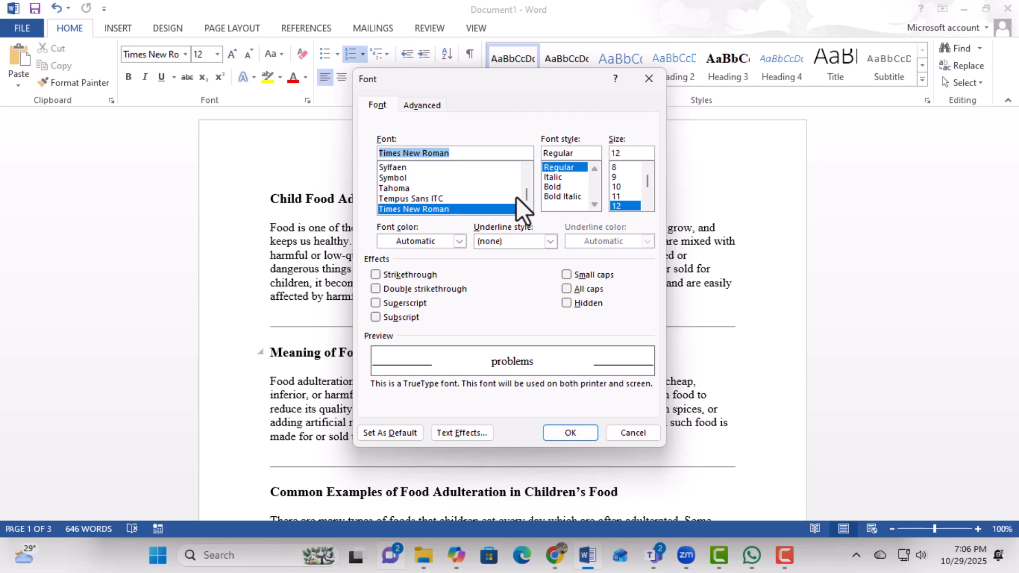
scroll(505, 193, up, 3)
text(ari)
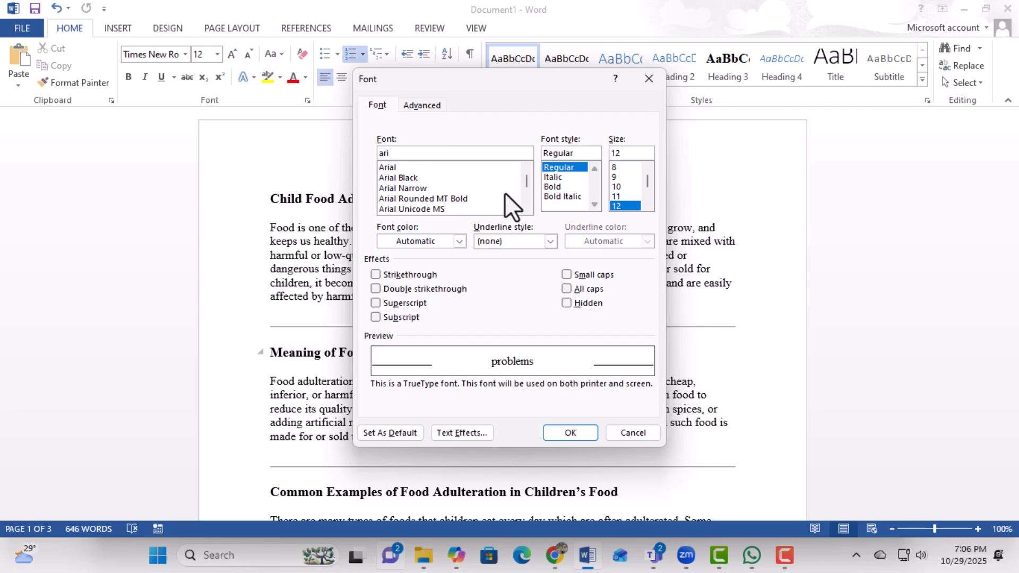
click(395, 170)
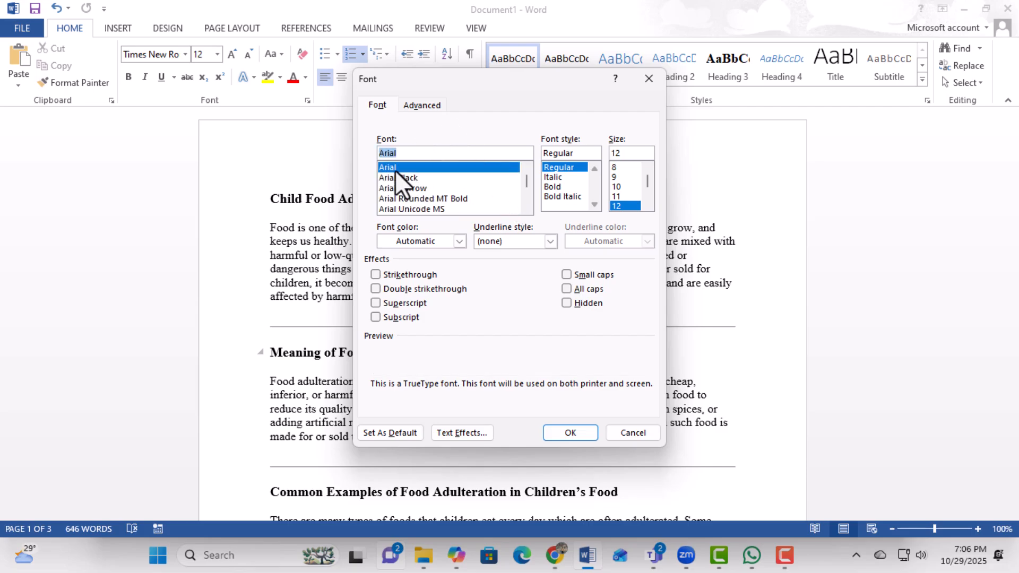
click(620, 197)
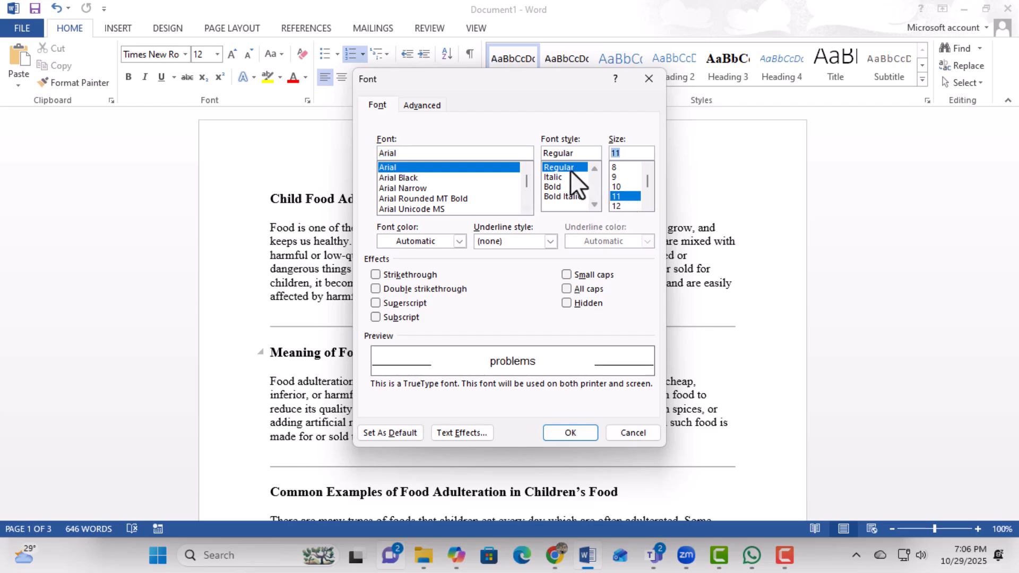
click(553, 177)
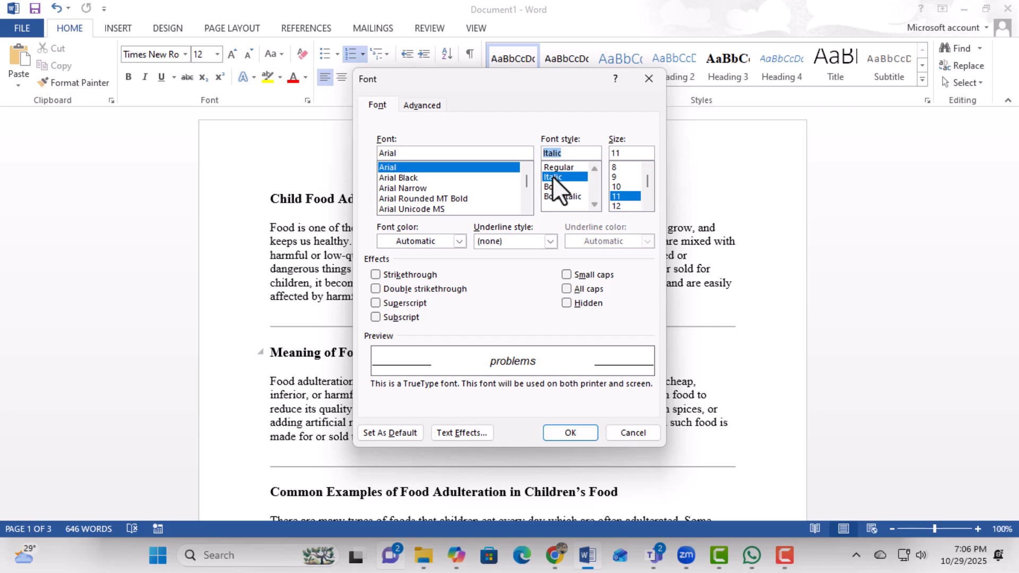
Make the chosen font the default for all documents based on the Normal template, and review the document's text through page 2
click(381, 431)
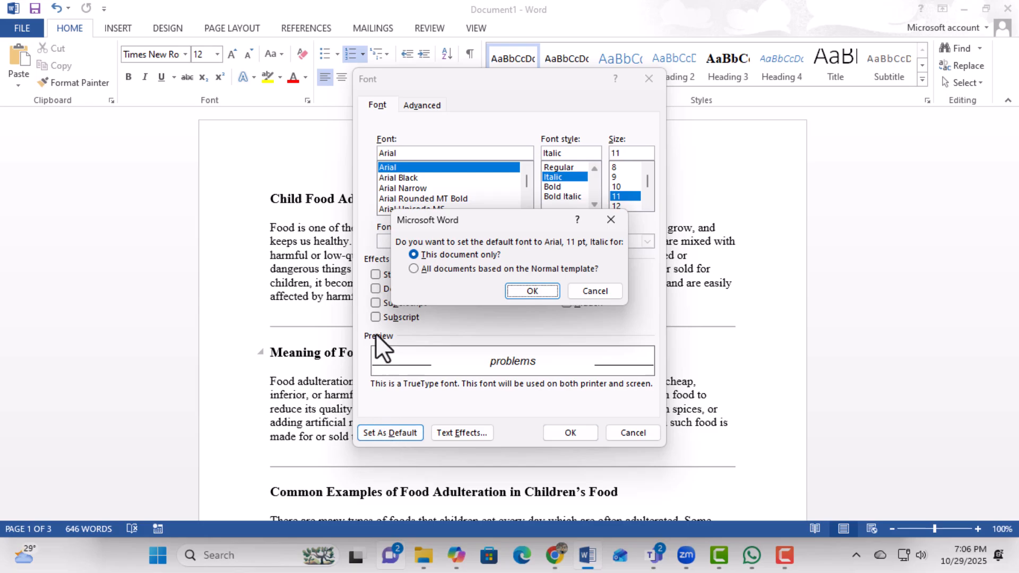
click(413, 269)
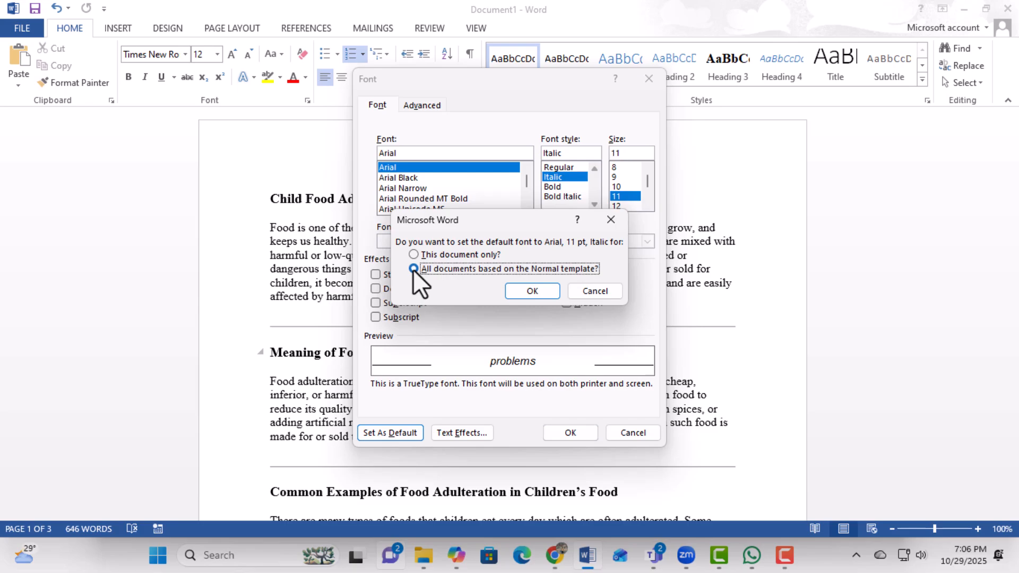
click(547, 292)
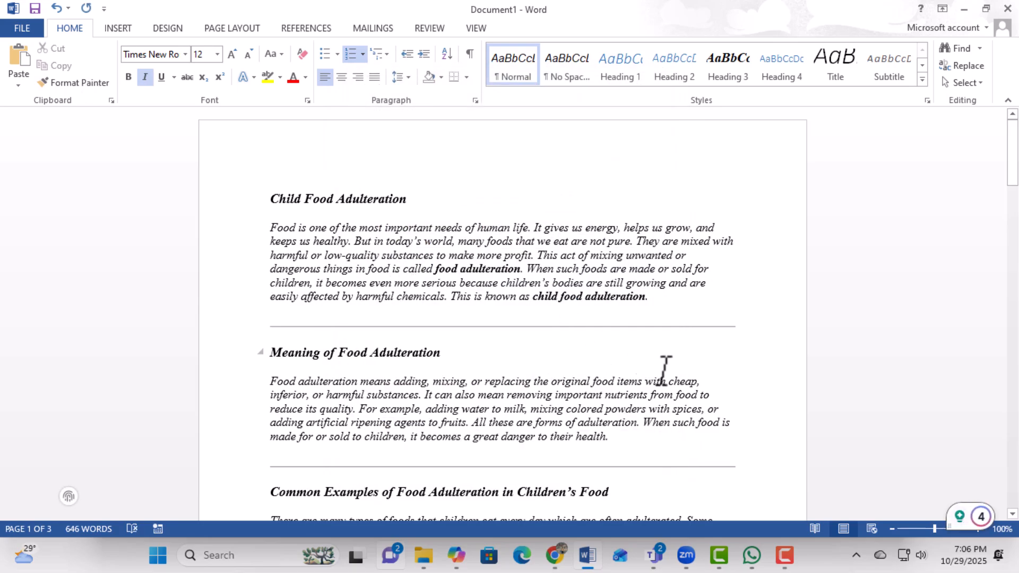
scroll(664, 369, down, 5)
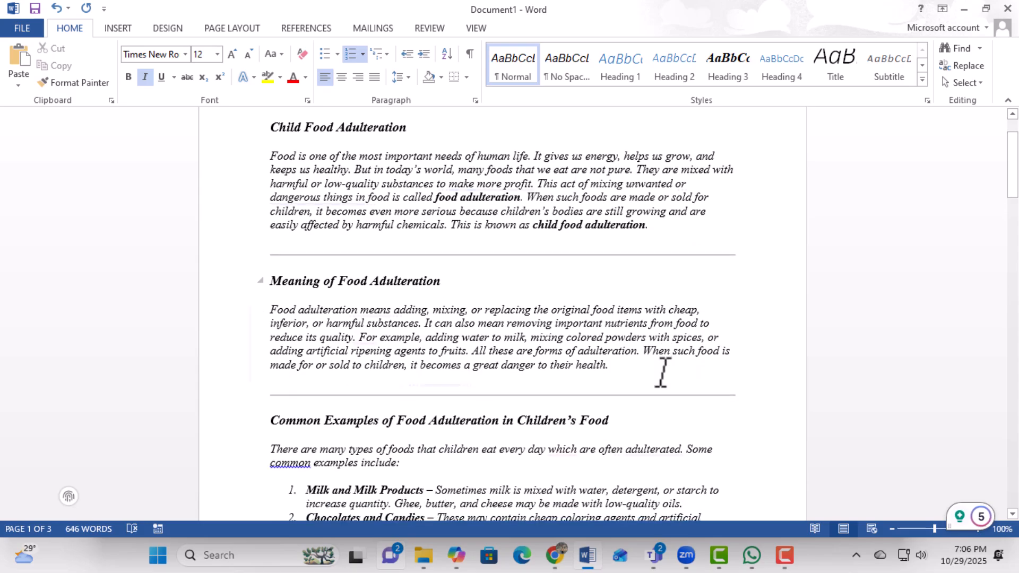
scroll(664, 374, down, 7)
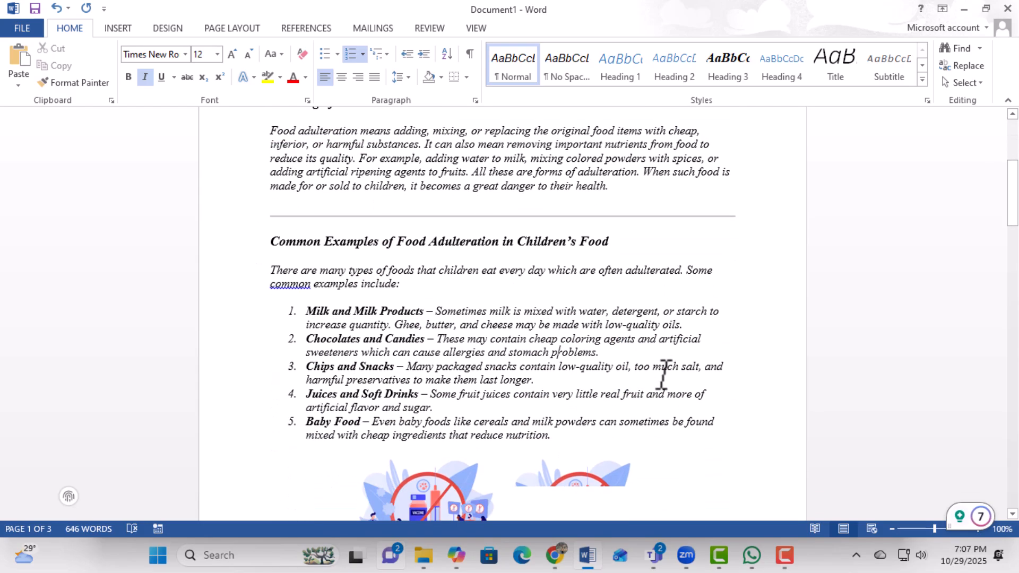
scroll(664, 374, down, 6)
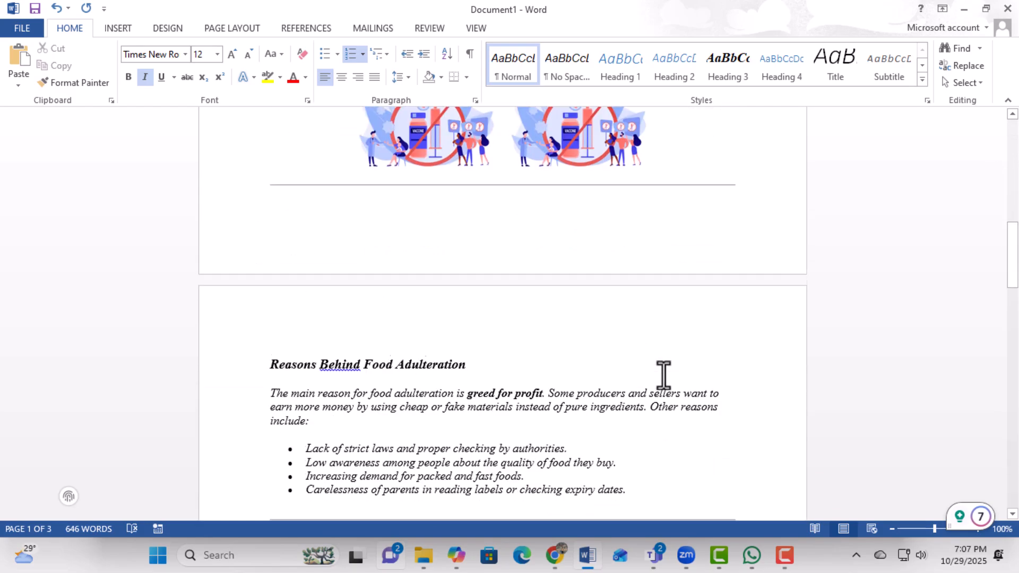
scroll(663, 375, down, 3)
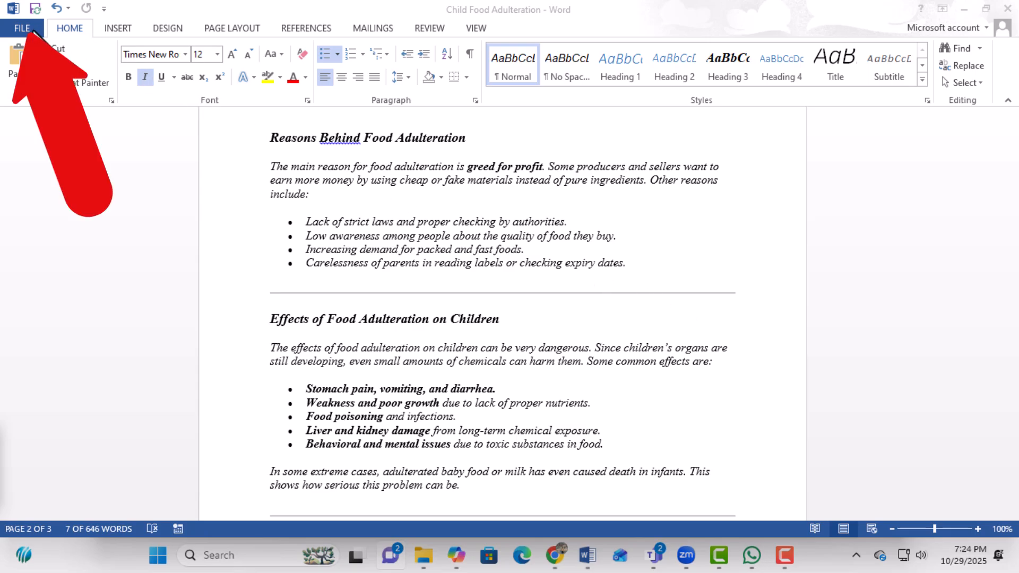
In the Word save options, set AutoRecover to every 5 minutes and keep the last autosaved version when closing without saving
click(26, 30)
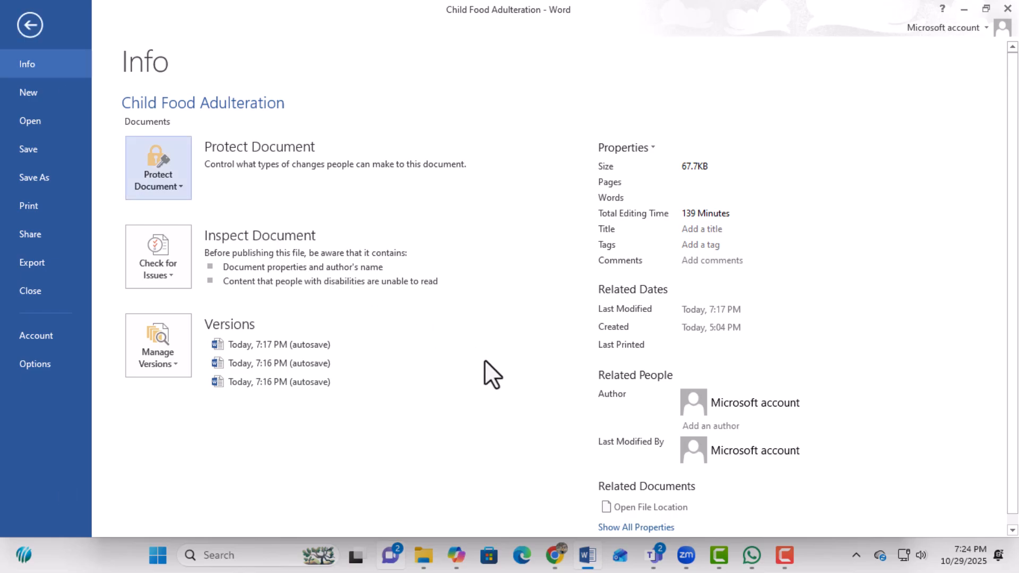
click(34, 363)
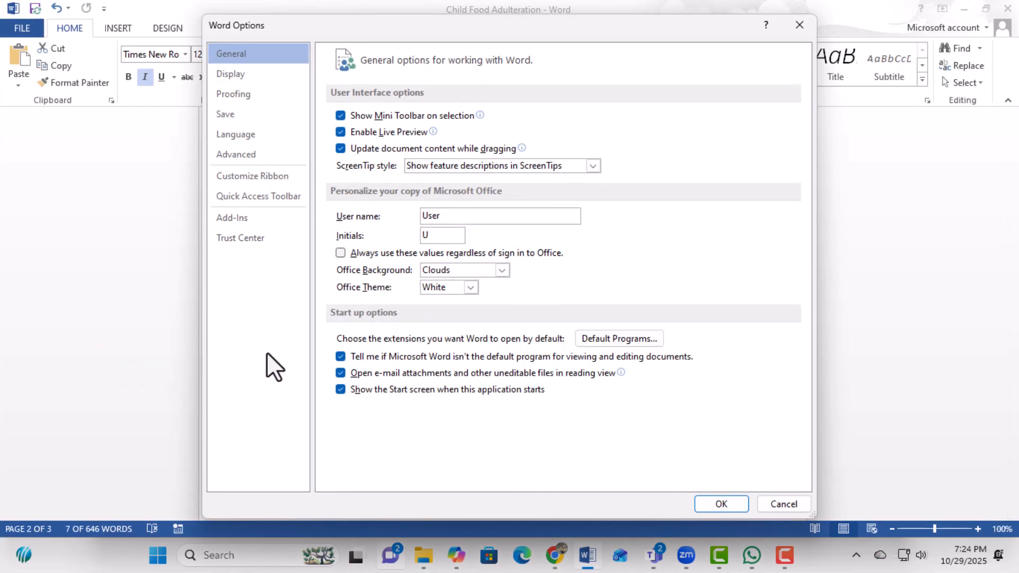
click(226, 118)
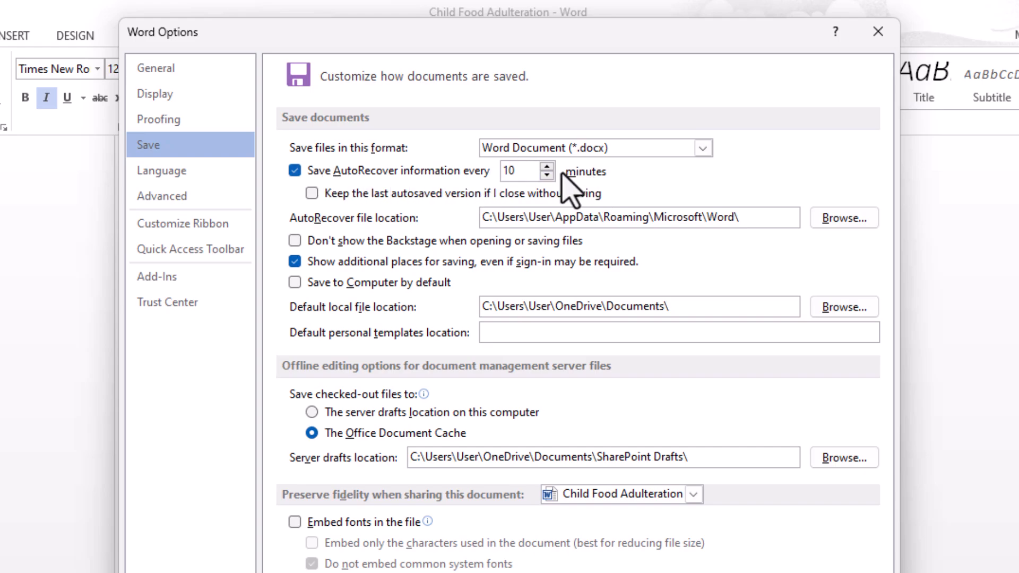
click(547, 175)
click(546, 175)
click(546, 175)
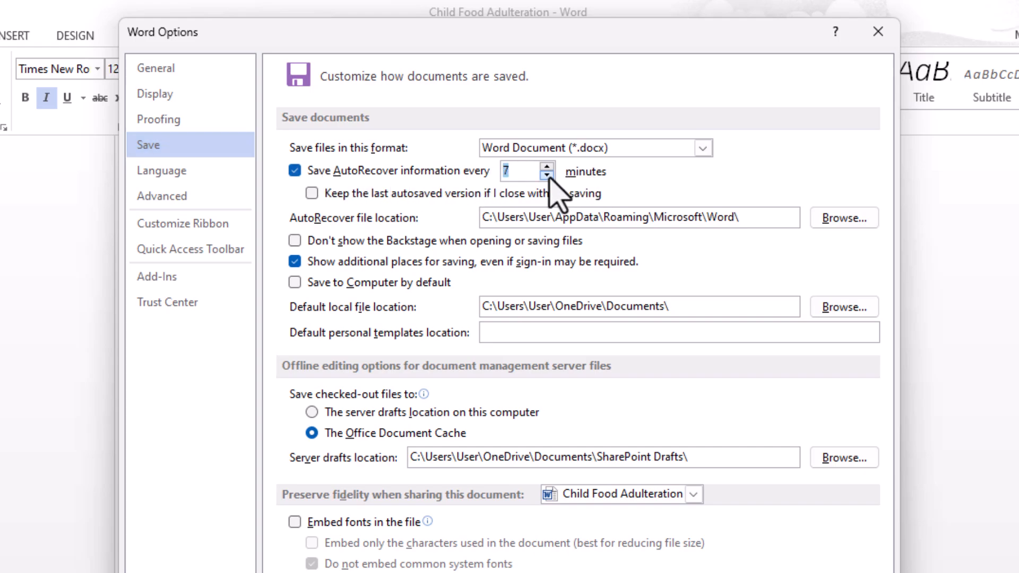
click(547, 175)
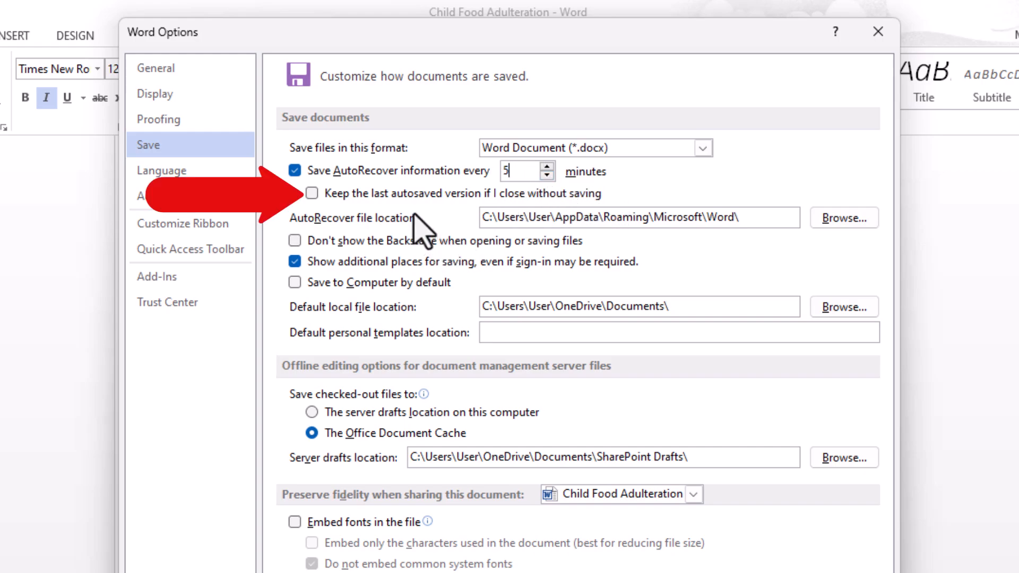
click(312, 193)
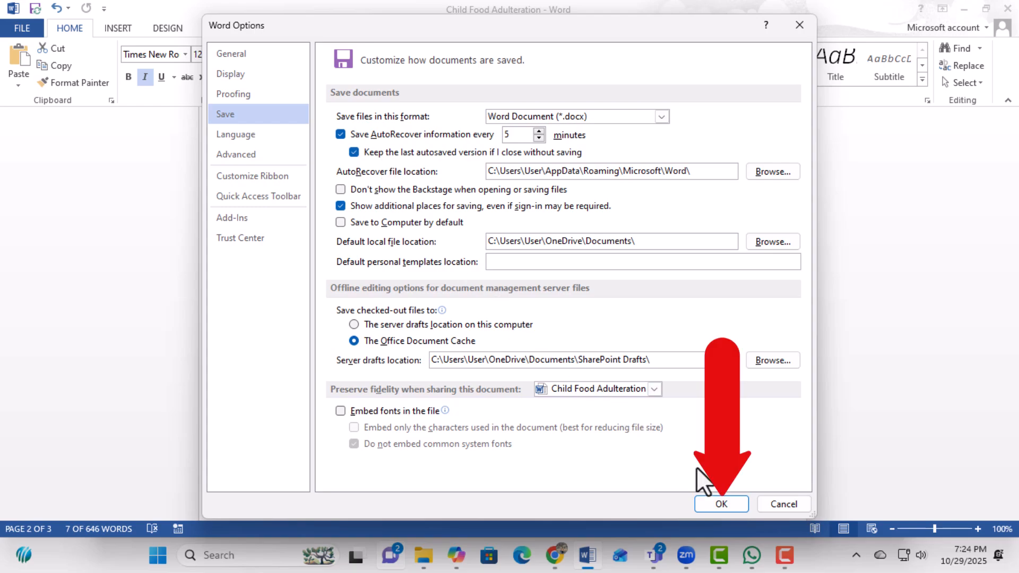
click(722, 502)
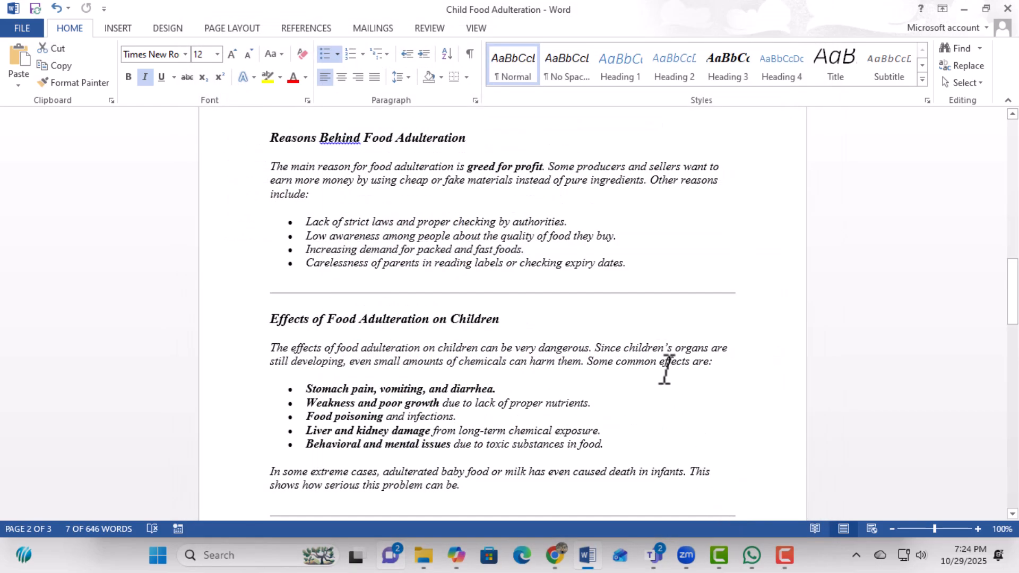